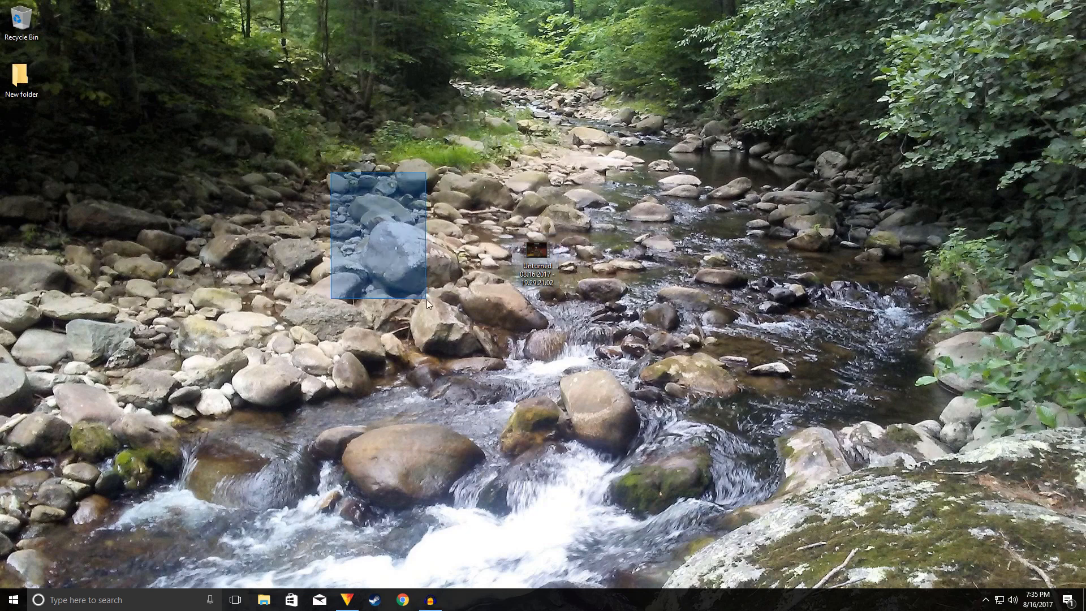
left_click_drag(364, 214, 470, 296)
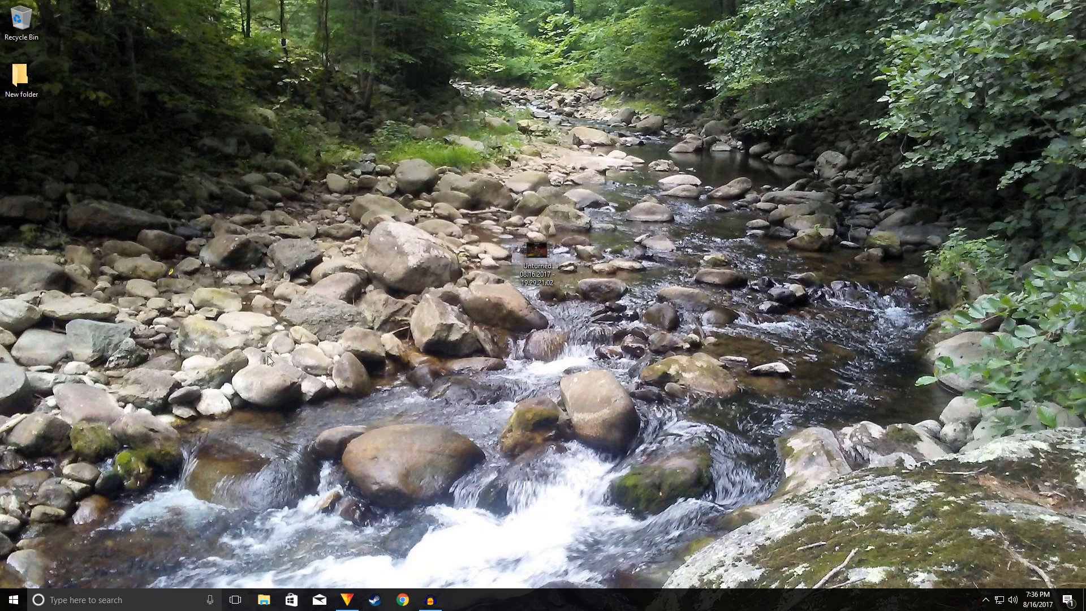
left_click_drag(618, 321, 541, 297)
left_click_drag(600, 150, 985, 515)
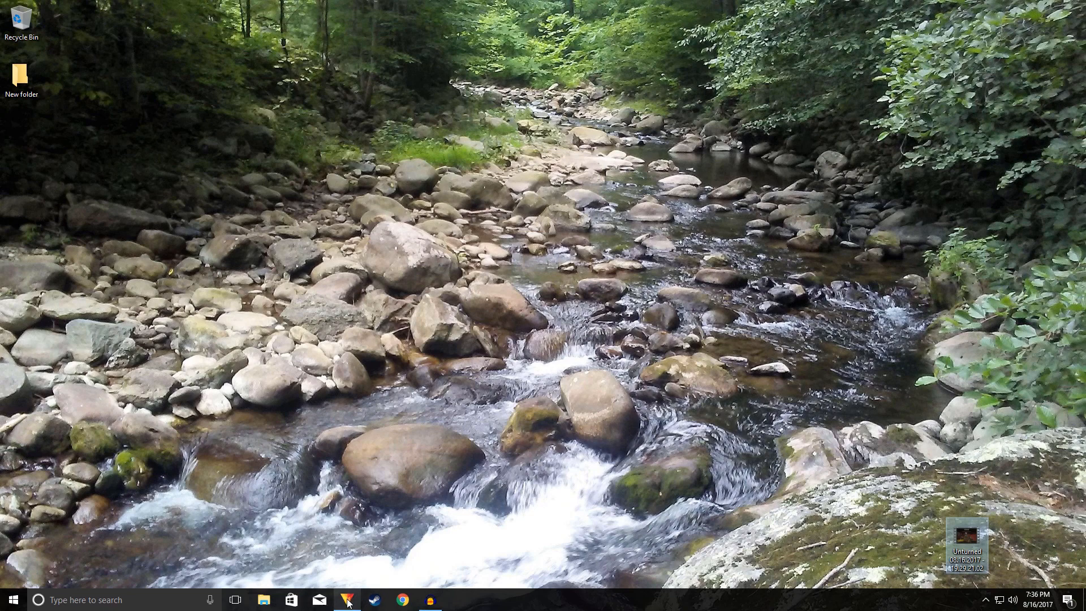
mouse_move(345, 594)
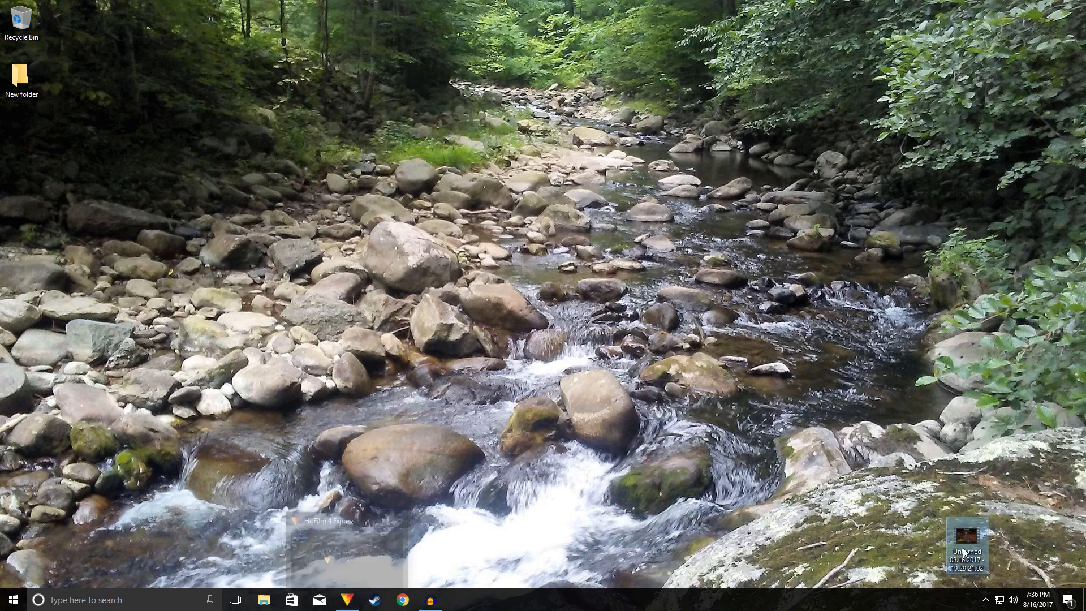
left_click_drag(966, 537, 498, 251)
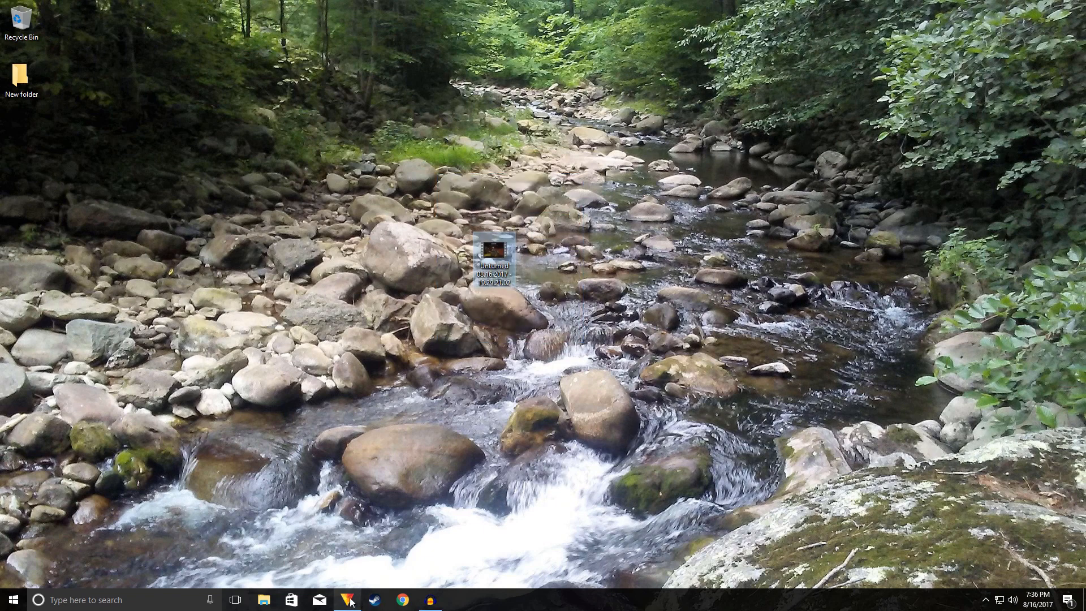
left_click(432, 603)
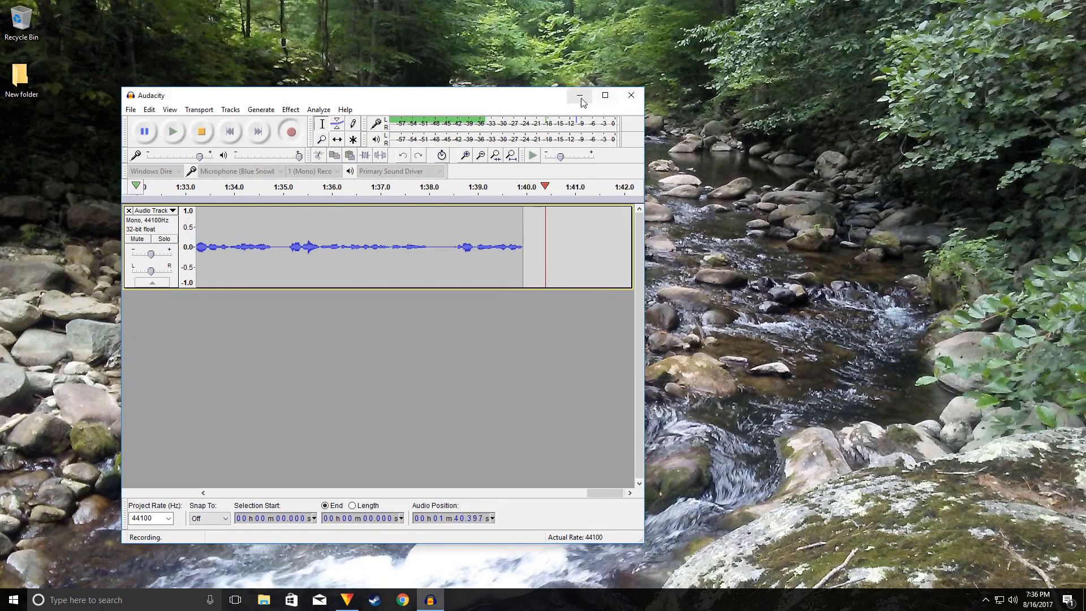
left_click(431, 603)
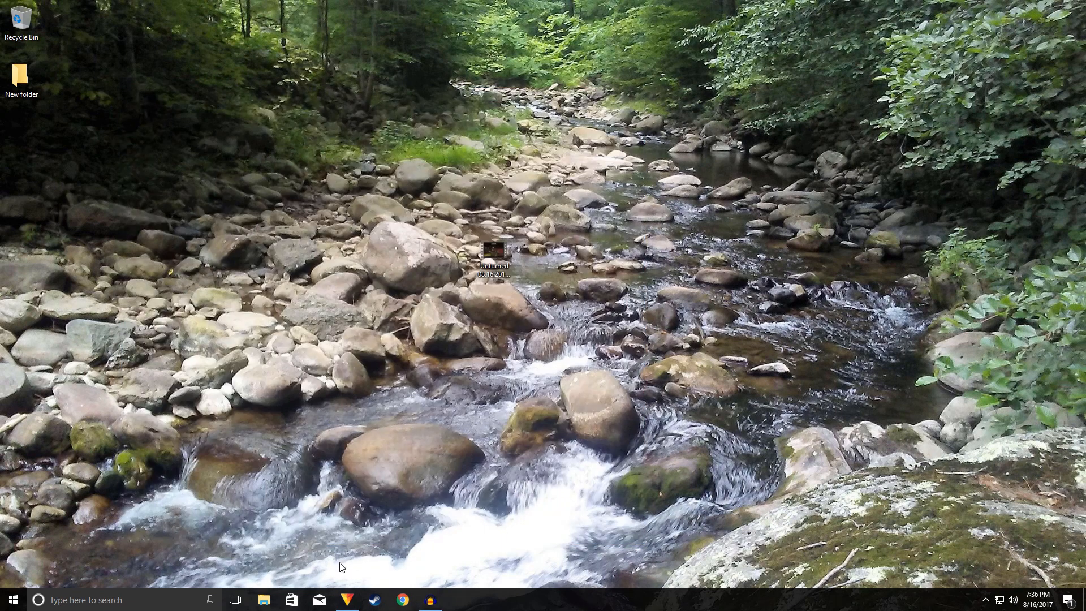
Step: Switch to HitFilm 4 Express and create a new project
left_click(347, 601)
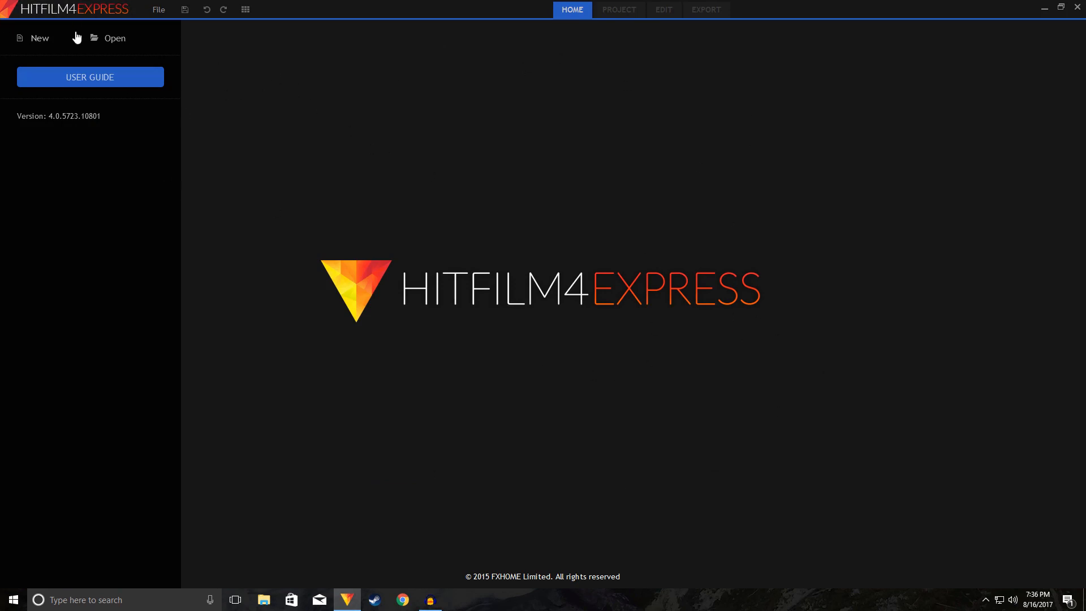
left_click(38, 44)
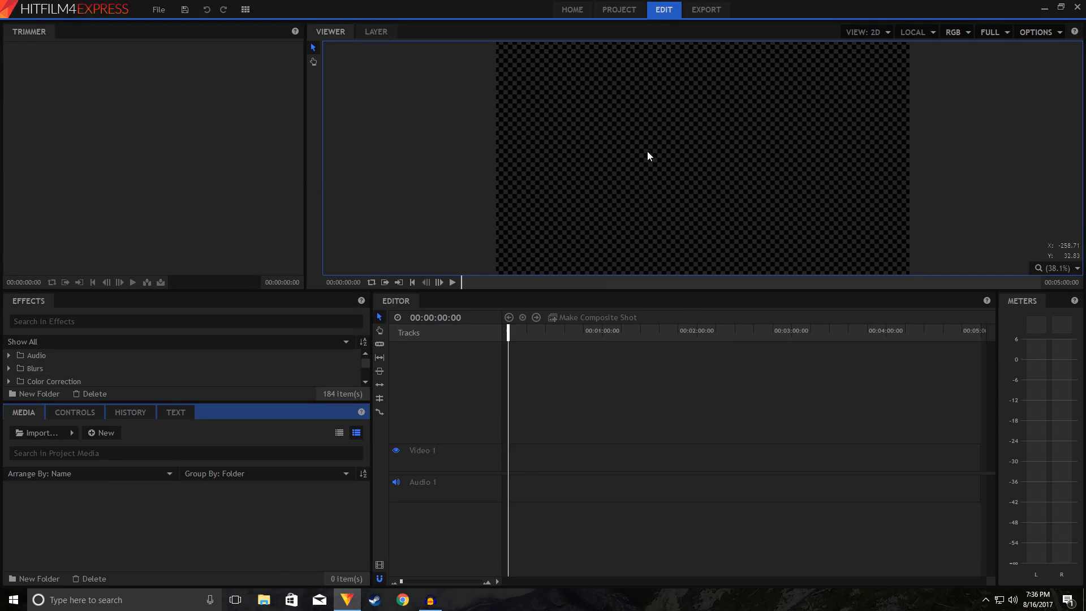
Step: Import the Unturned recording from the desktop into the project media, then restore the editor window to full size
left_click(1060, 7)
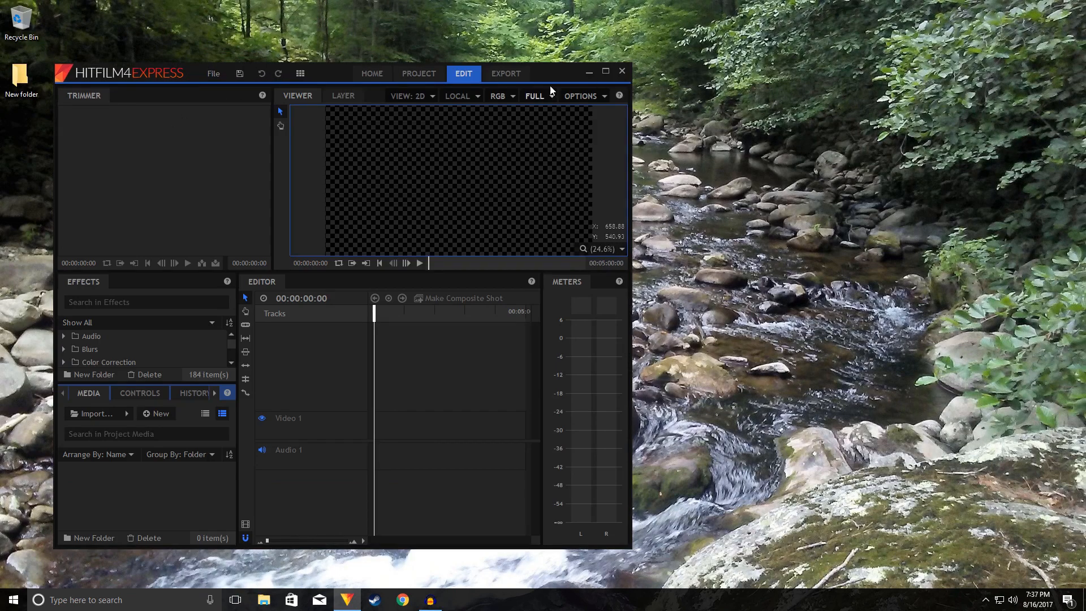
left_click_drag(550, 86, 1027, 76)
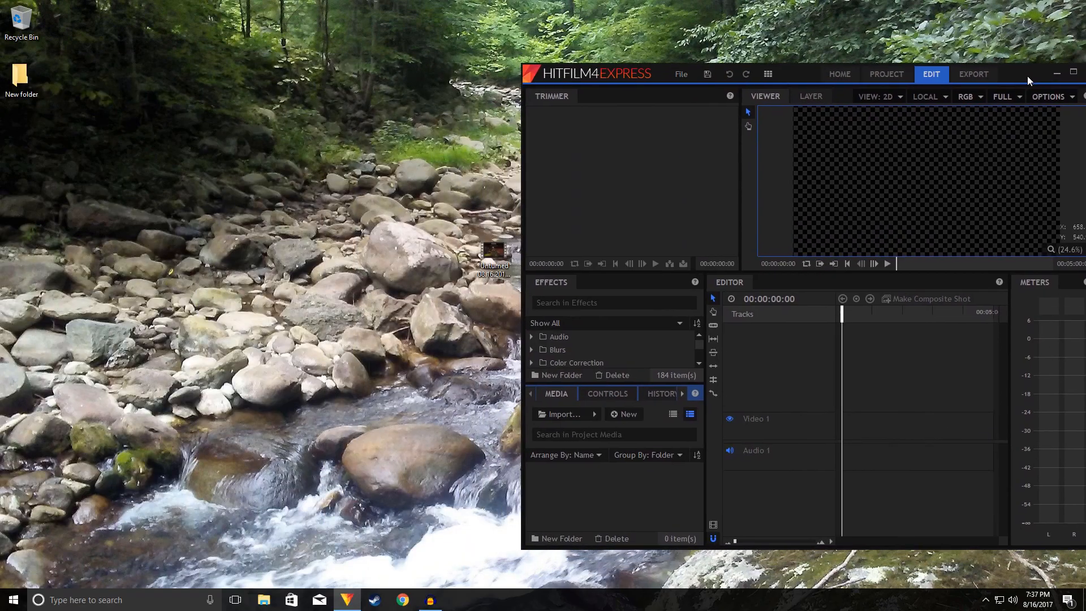
left_click_drag(493, 255, 588, 485)
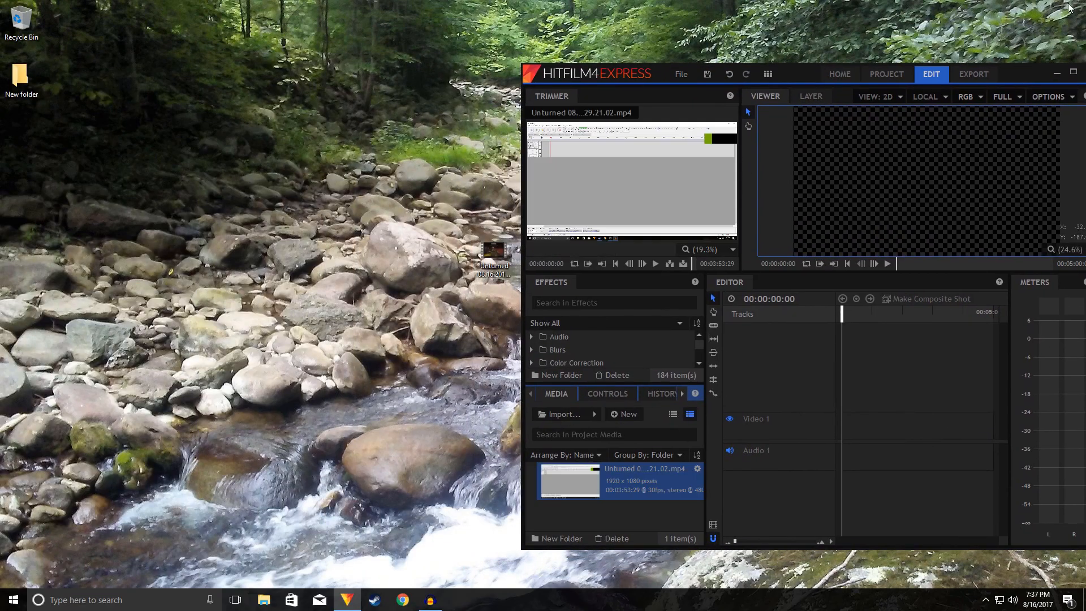
left_click_drag(1008, 79, 803, 82)
left_click(871, 82)
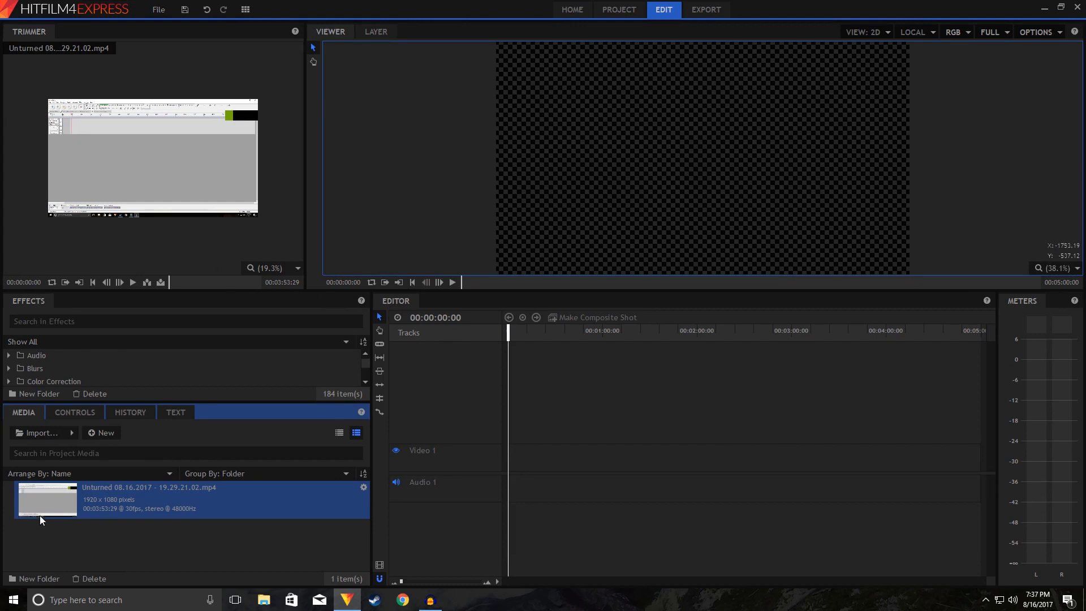
left_click_drag(53, 500, 508, 459)
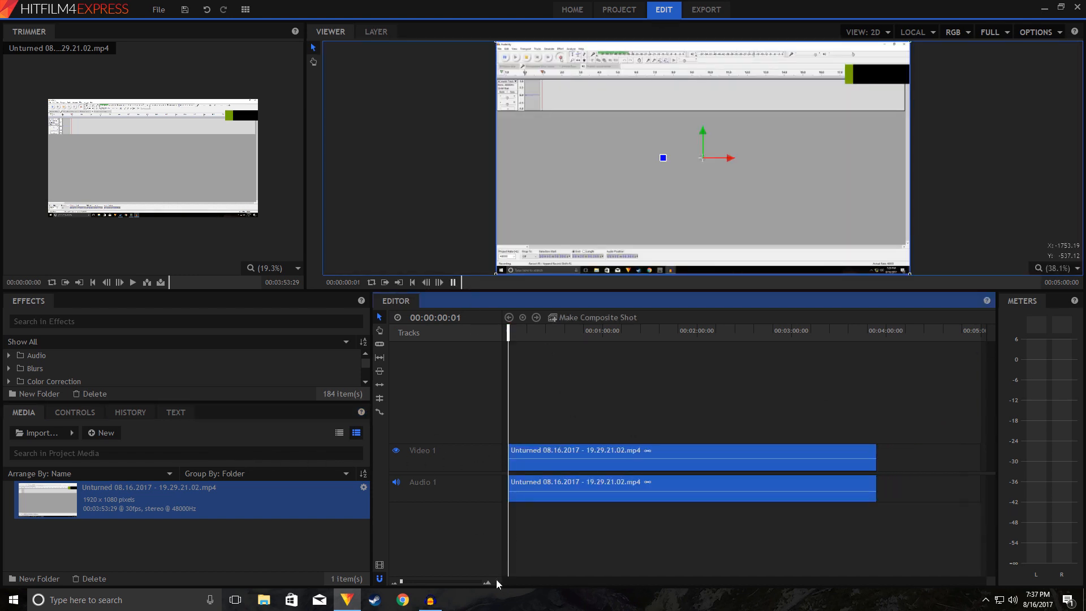
left_click(497, 581)
left_click(509, 335)
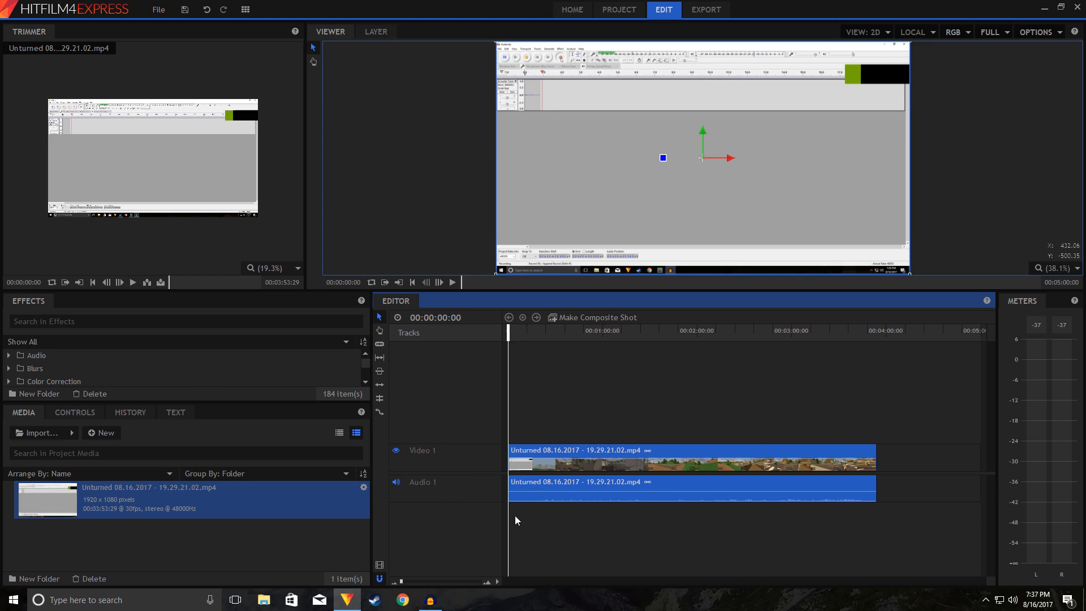
left_click_drag(514, 514, 914, 518)
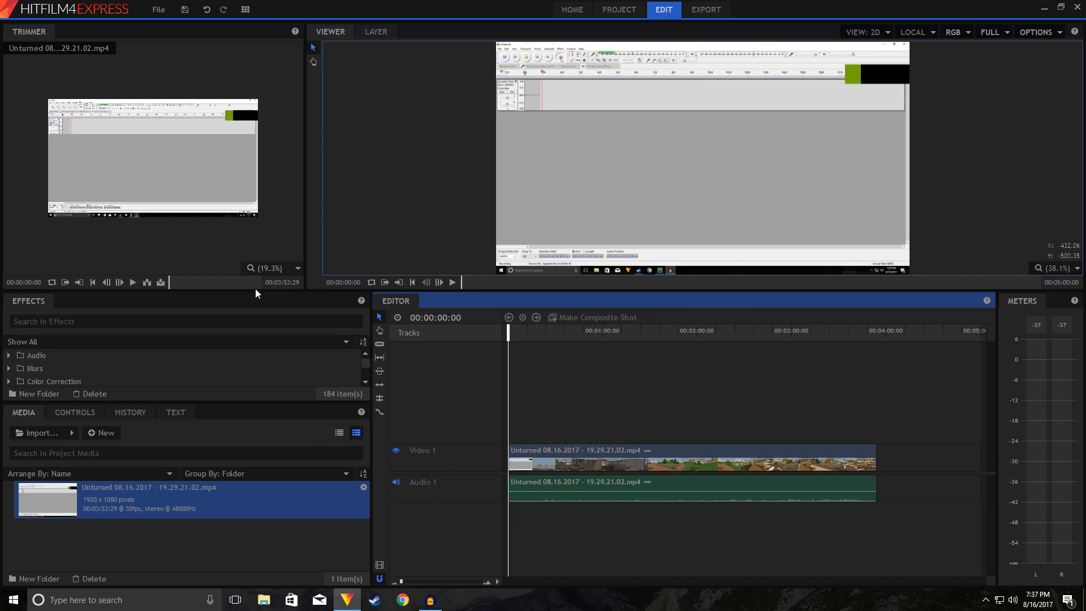
left_click(562, 467)
key("Delete")
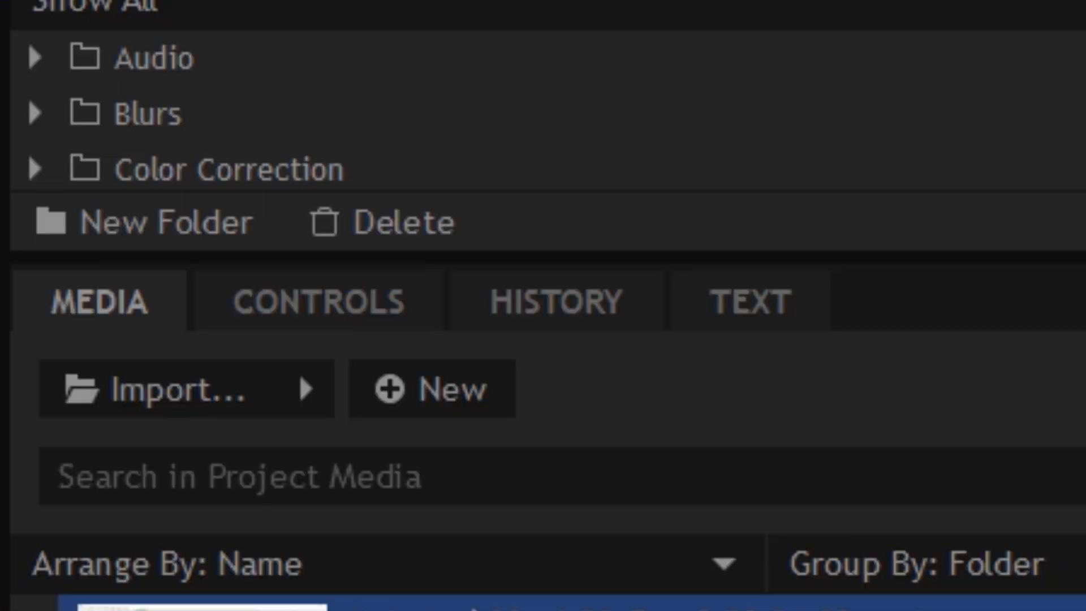
Step: Place the Unturned clip at the start of the timeline and set the track preview mode to None
left_click(153, 610)
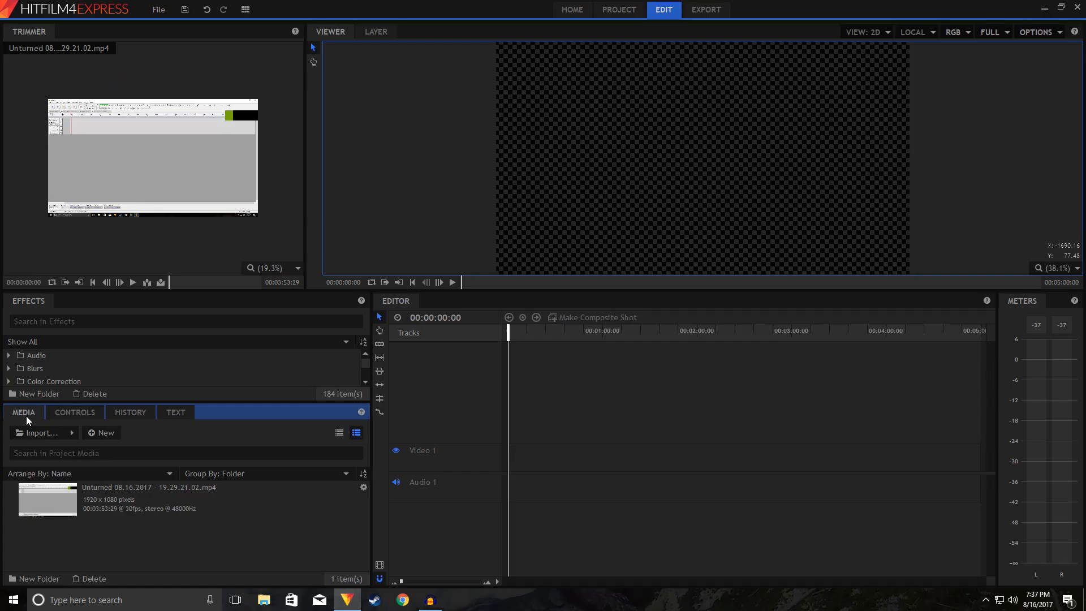
left_click_drag(66, 514, 536, 470)
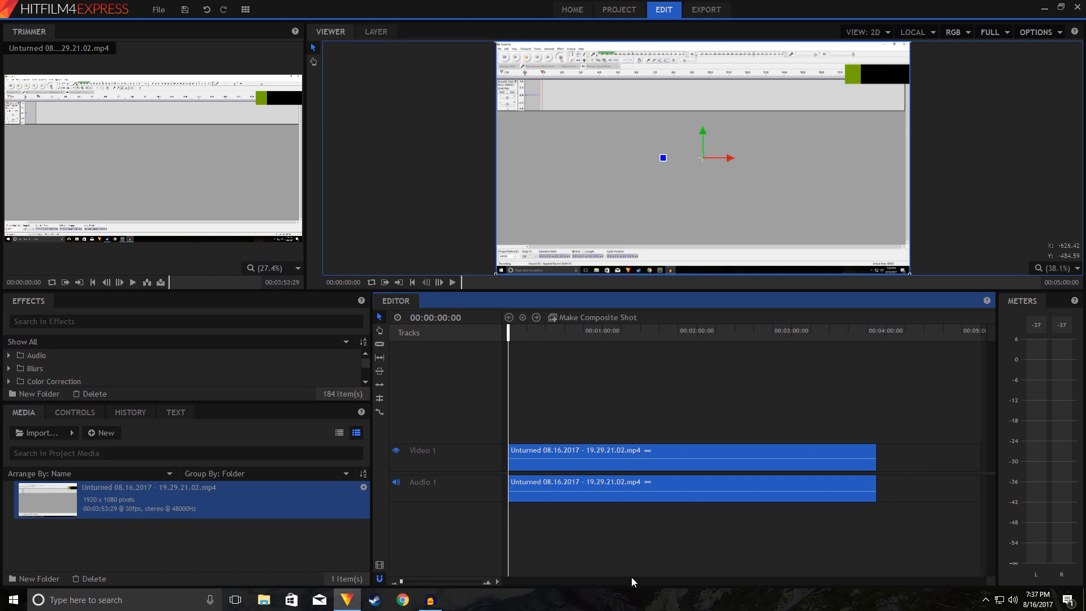
left_click(497, 580)
mouse_move(524, 568)
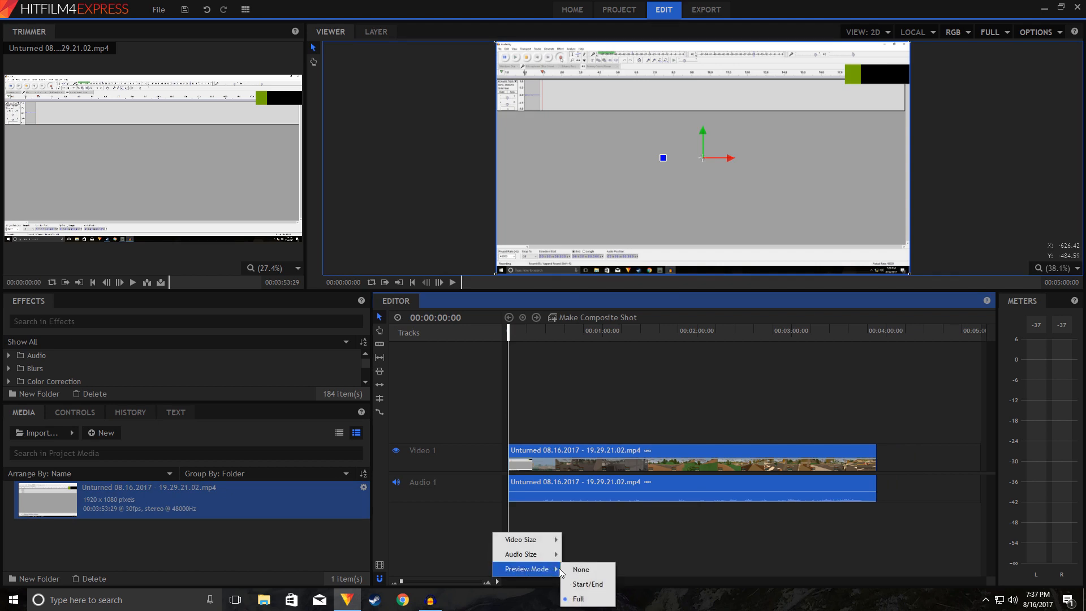
left_click(579, 569)
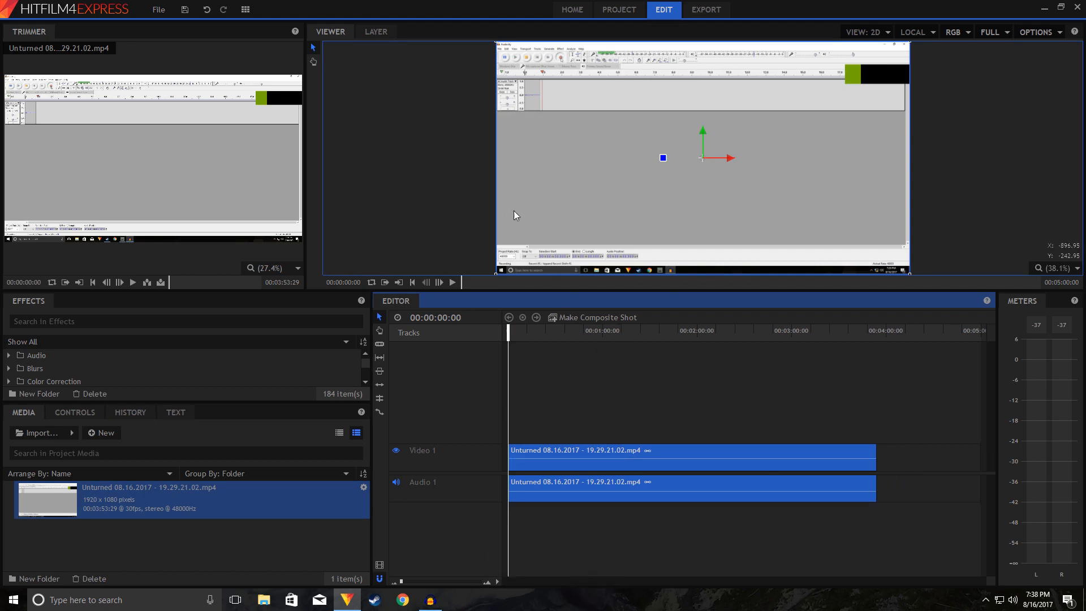
Step: Play the clip briefly from the start and again from about 00:01:05 to check its picture and sound
left_click(452, 284)
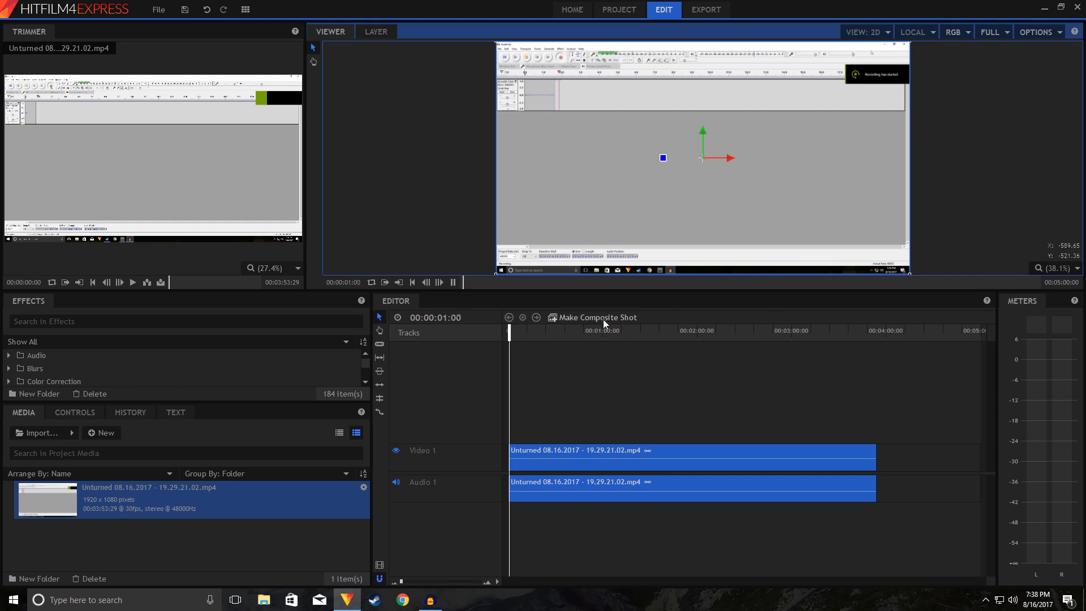
left_click(610, 331)
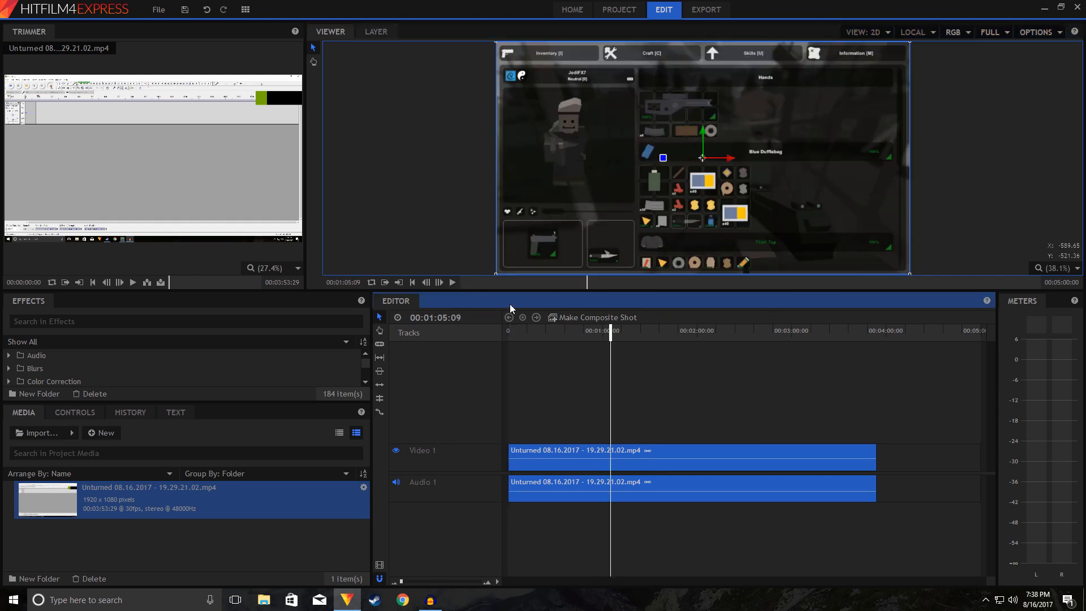
left_click(455, 282)
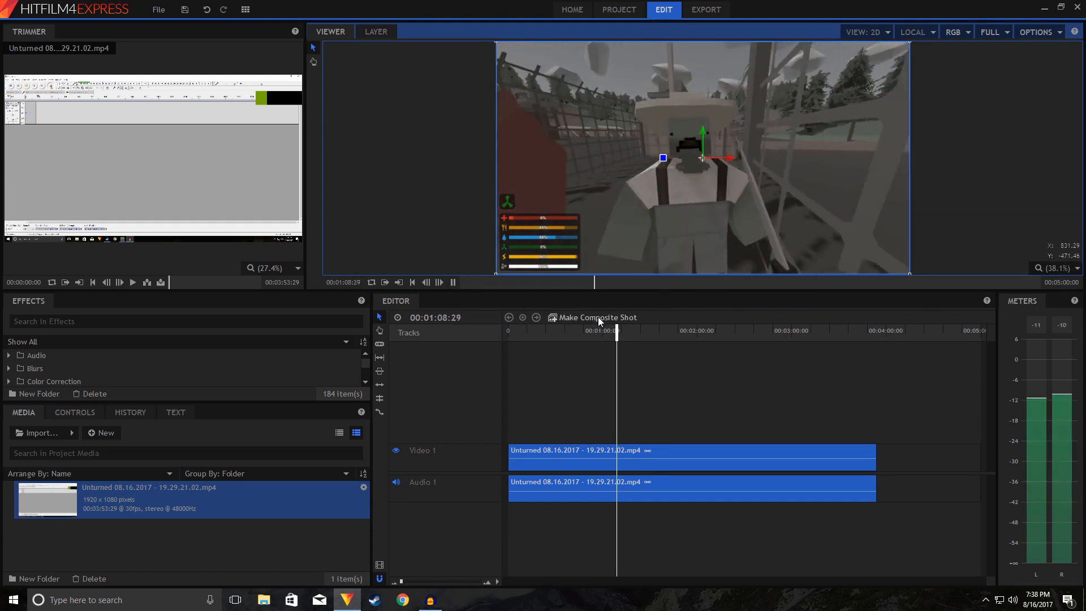
left_click(451, 283)
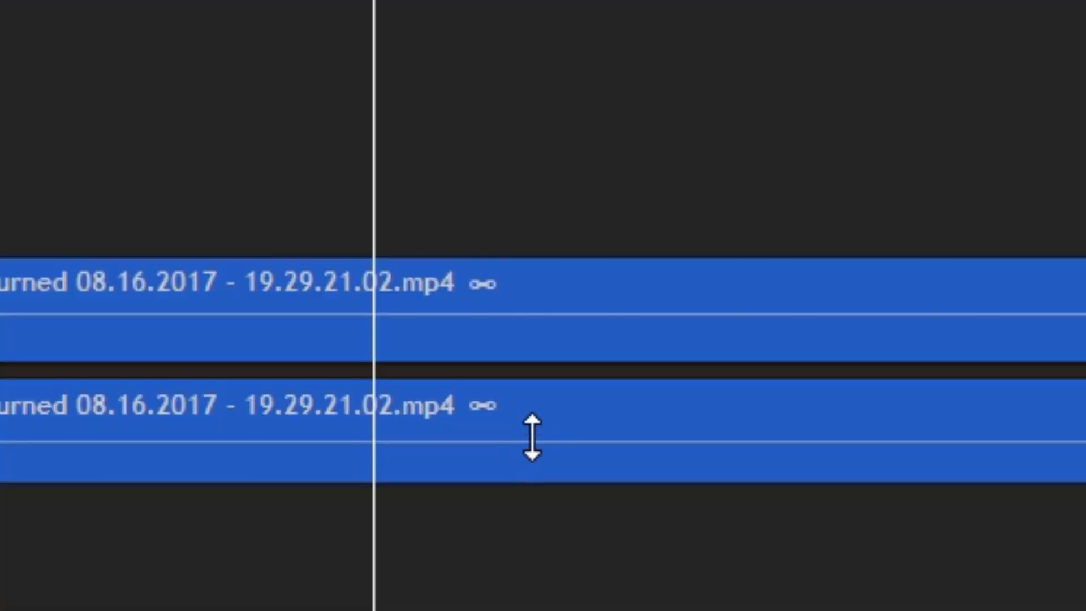
Step: Lower the volume of the clip's audio on Audio 1 slightly and replay the section around 00:01:09 to check it
left_click_drag(530, 436, 519, 452)
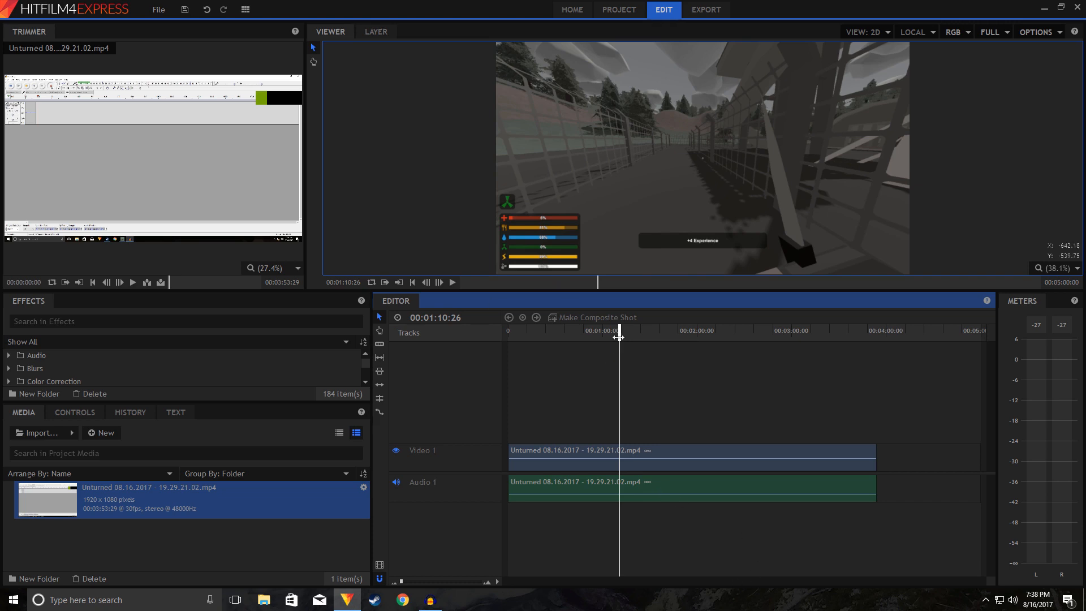
left_click_drag(619, 333, 613, 334)
left_click(452, 282)
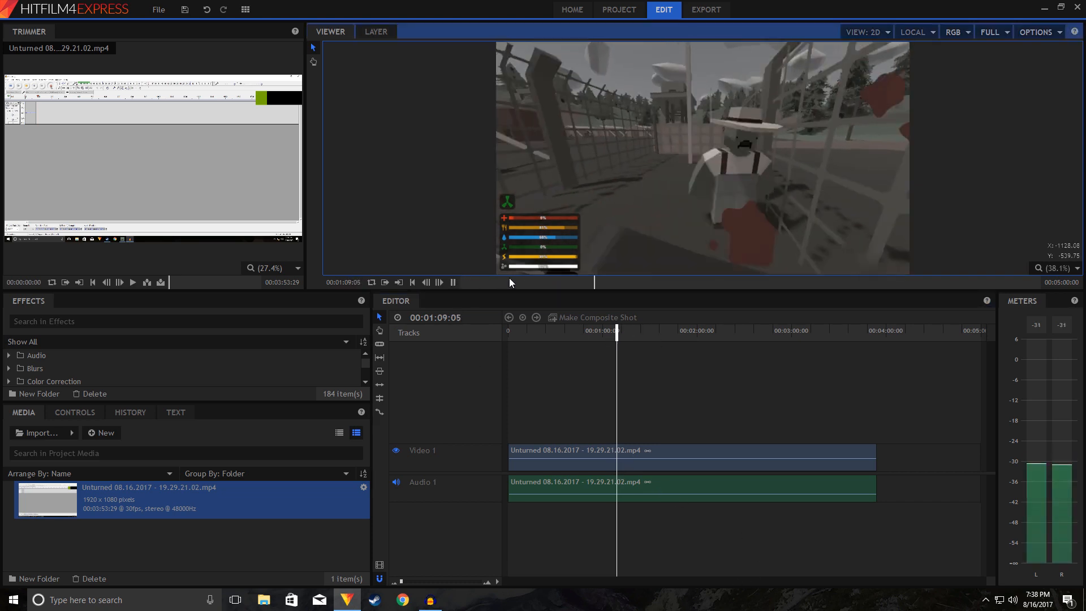
left_click(453, 282)
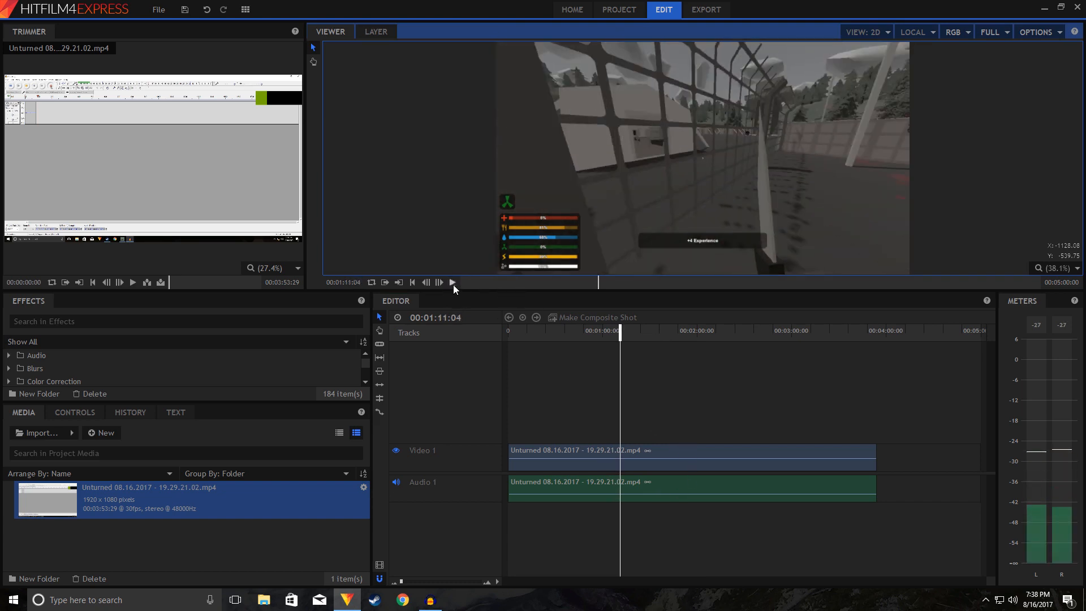
Step: Reduce the Audio 1 clip's volume further and replay the same section to compare the loudness
left_click_drag(663, 493, 665, 496)
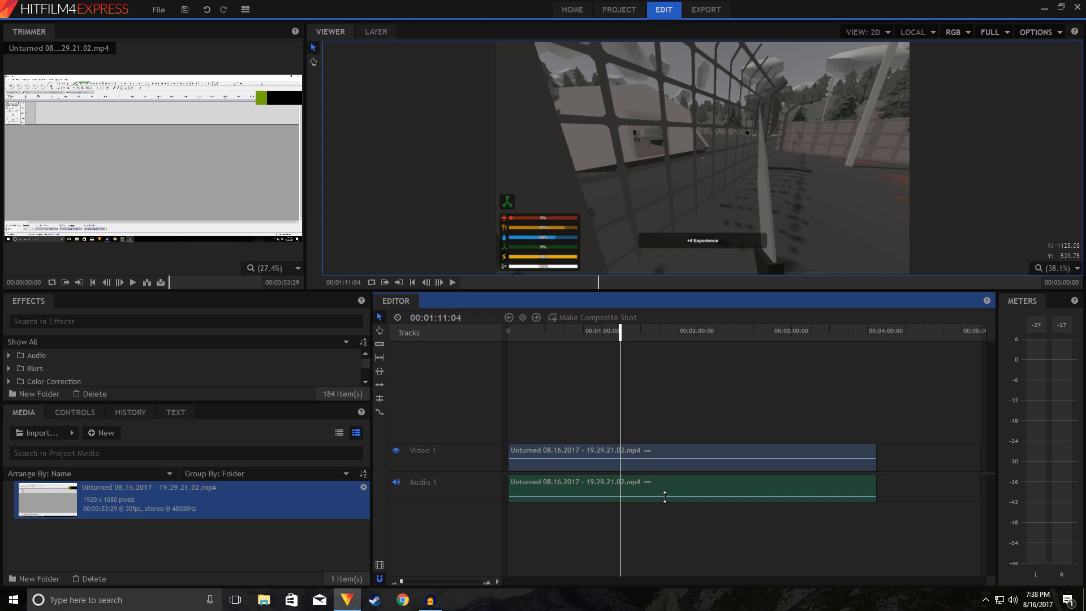
left_click(616, 330)
left_click_drag(616, 331, 613, 330)
left_click(455, 282)
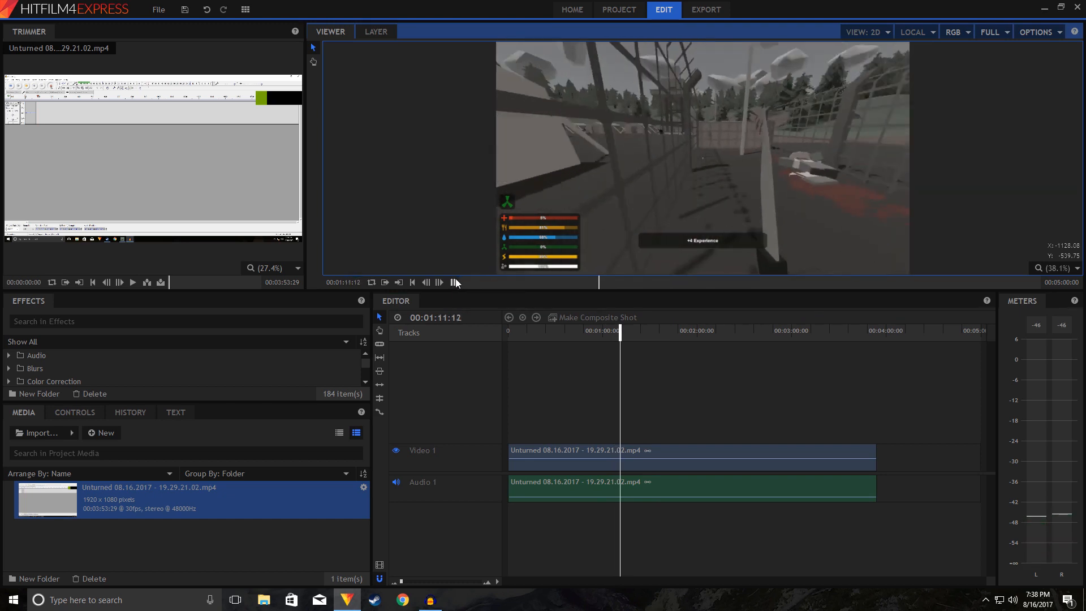
left_click(454, 282)
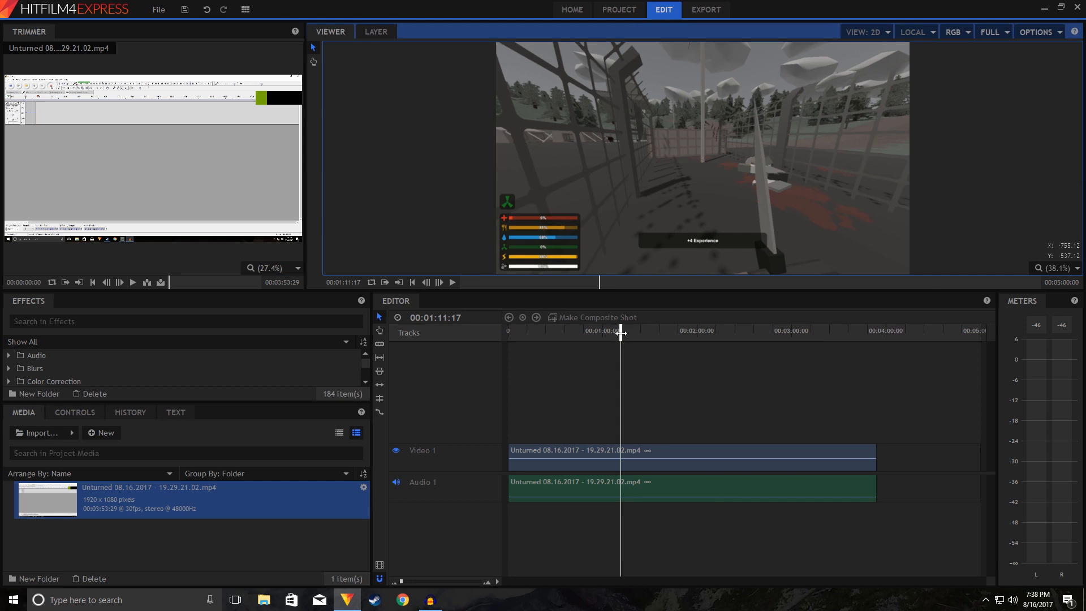
Step: Lower the Video 1 clip's opacity while viewing the frame at 00:01:05:03, then raise it back to full
left_click_drag(620, 333, 610, 333)
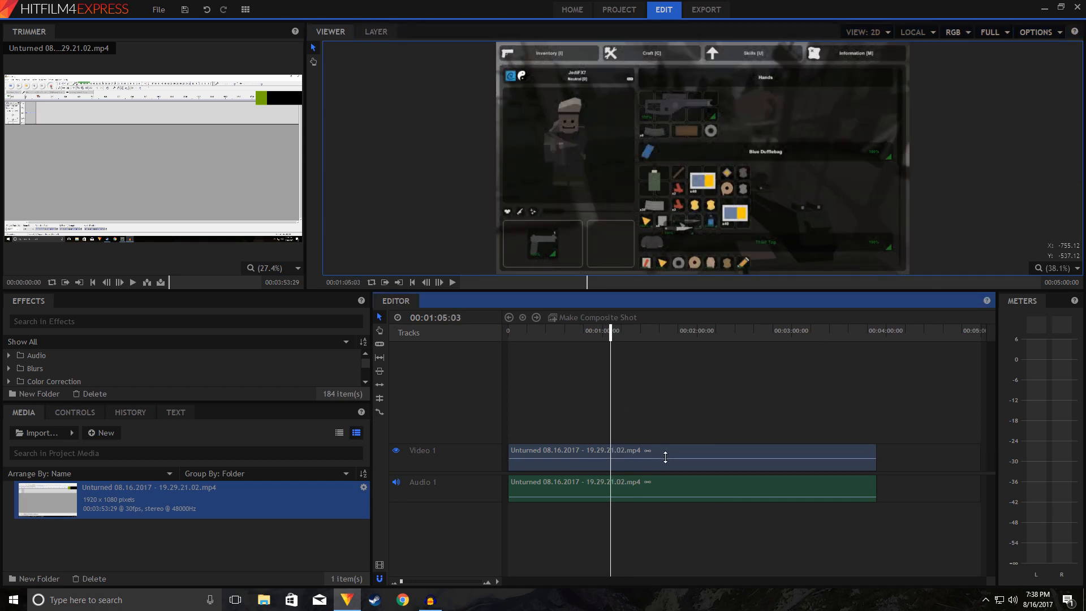
left_click_drag(665, 457, 660, 461)
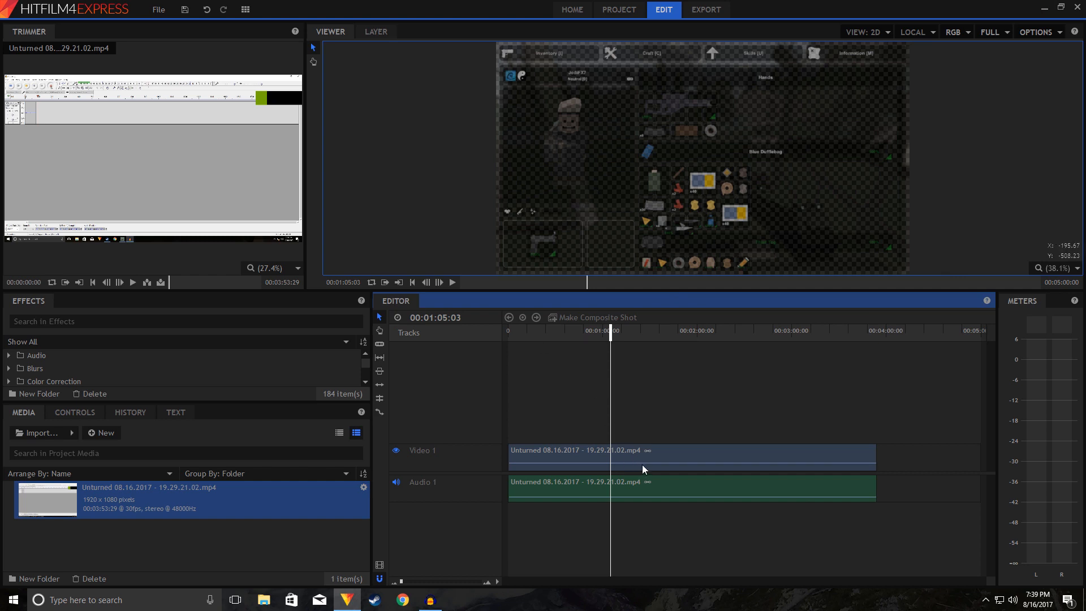
left_click_drag(643, 464, 671, 395)
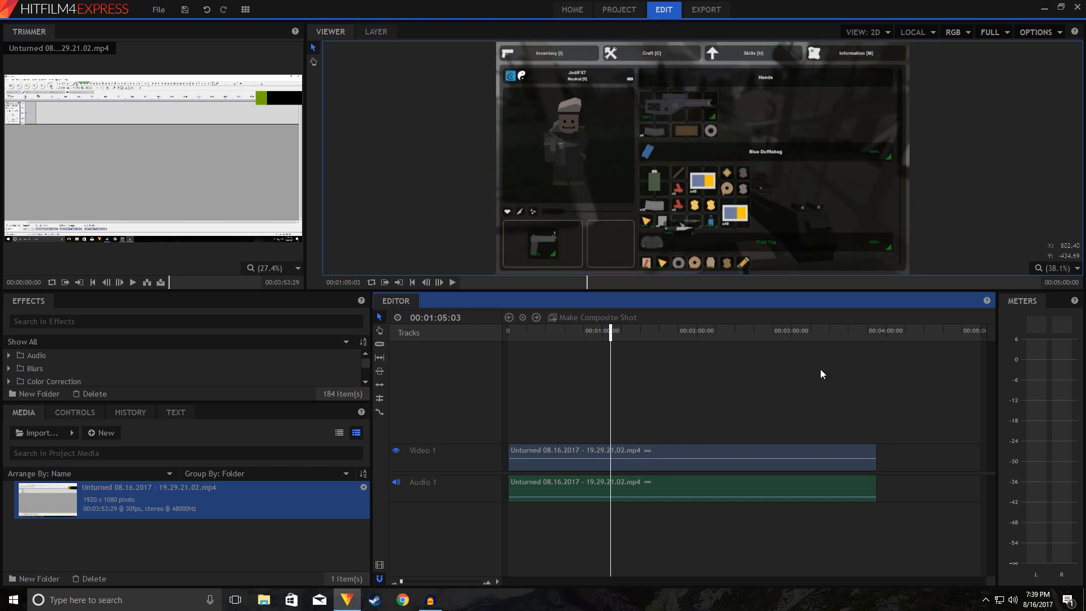
Step: Scrub the timeline to about 00:02:30 and back to 00:00:11:19, and play briefly from there to review the opening footage
left_click_drag(611, 337, 745, 334)
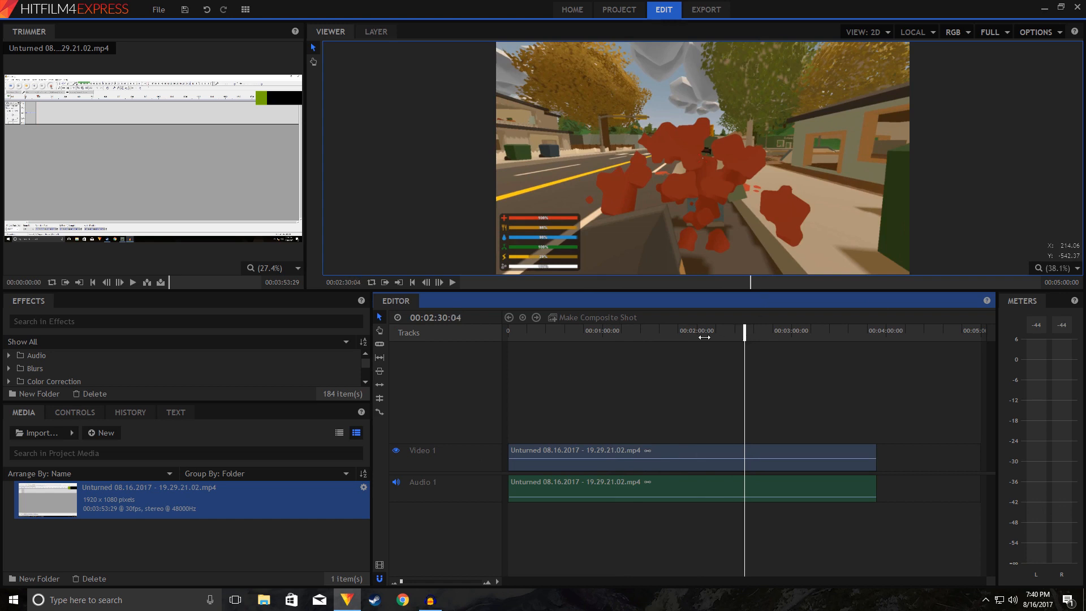
left_click_drag(745, 336, 525, 349)
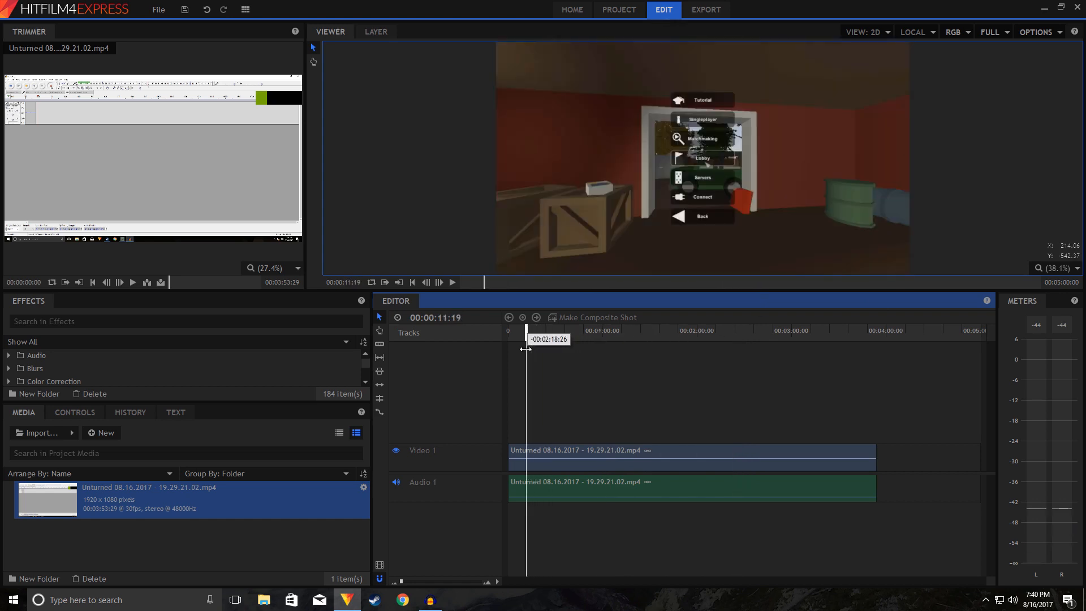
key("space")
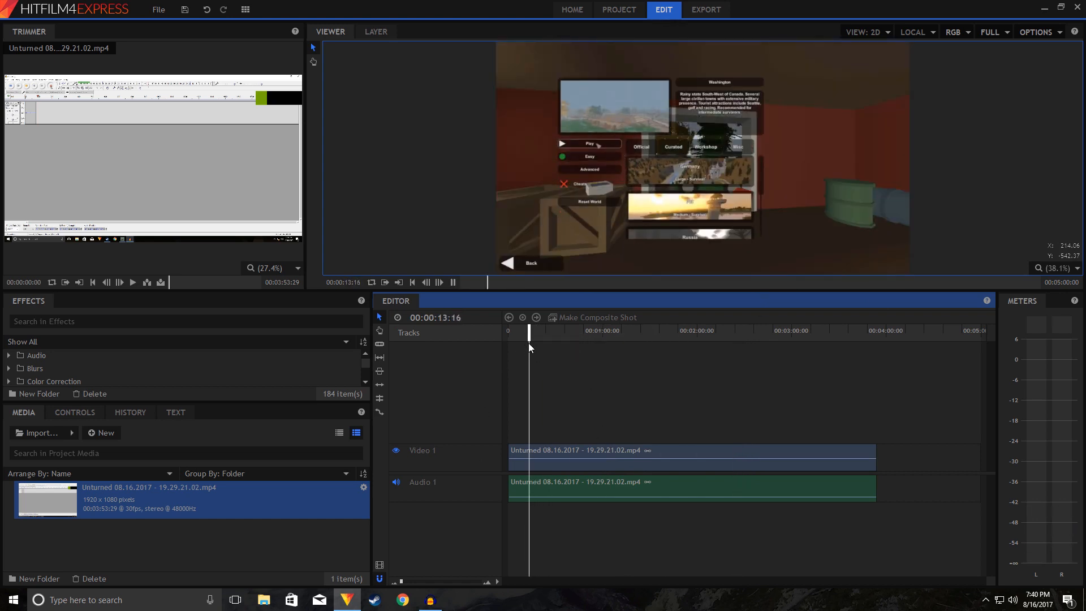
key("space")
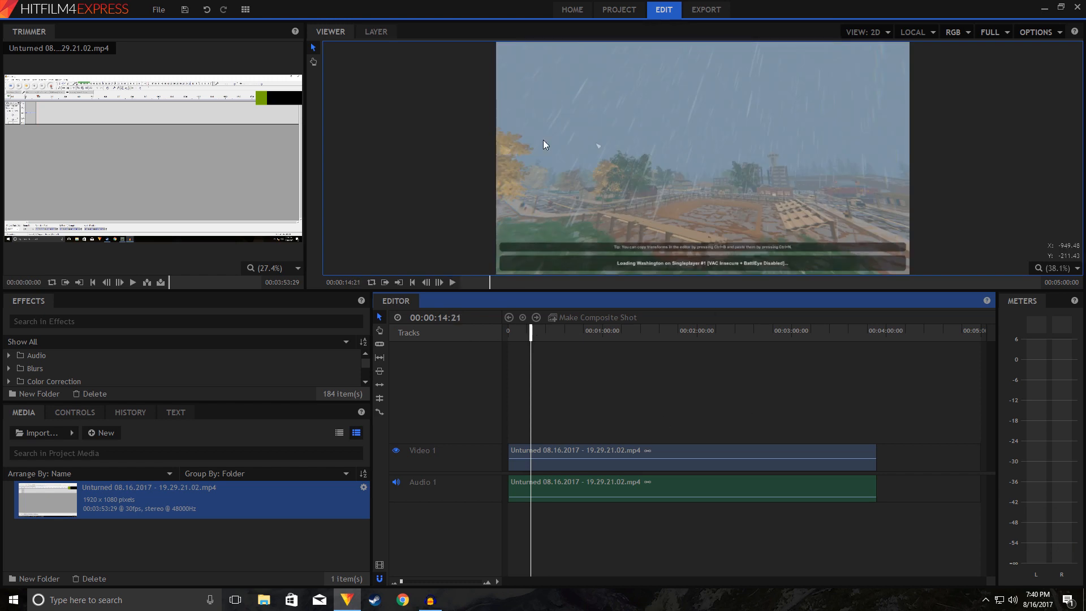
Step: Slice the linked video and audio clip at 00:00:24:01
left_click_drag(530, 336, 545, 338)
right_click(554, 453)
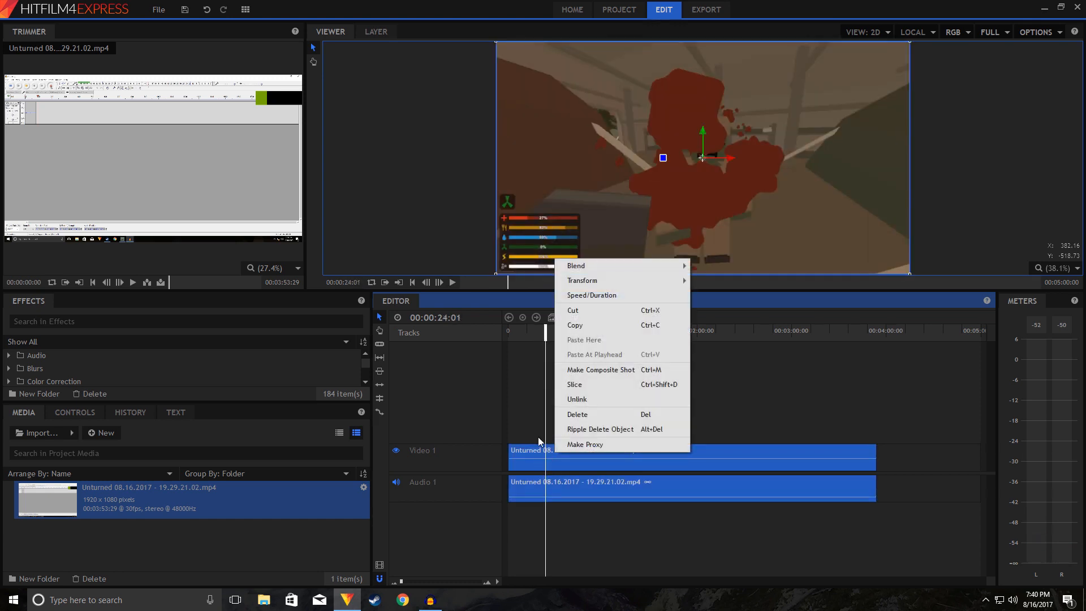
left_click(532, 434)
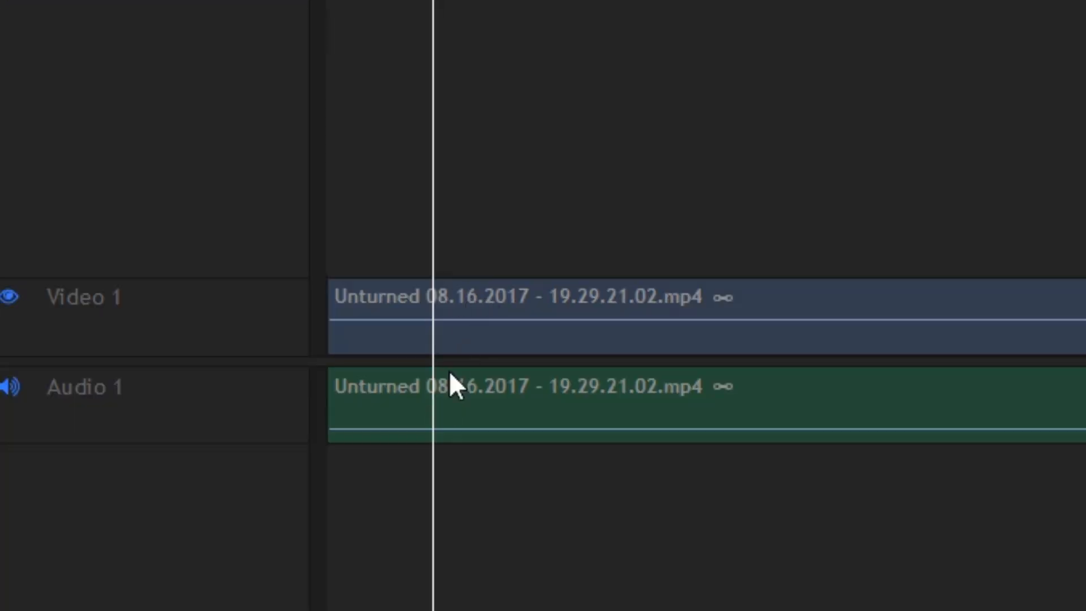
left_click(473, 302)
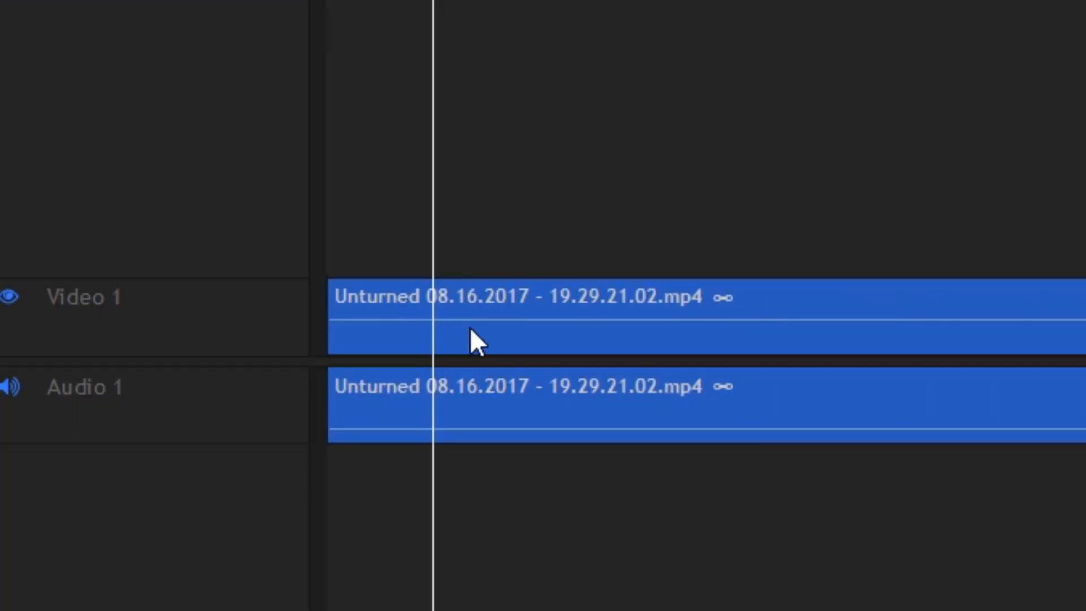
right_click(465, 295)
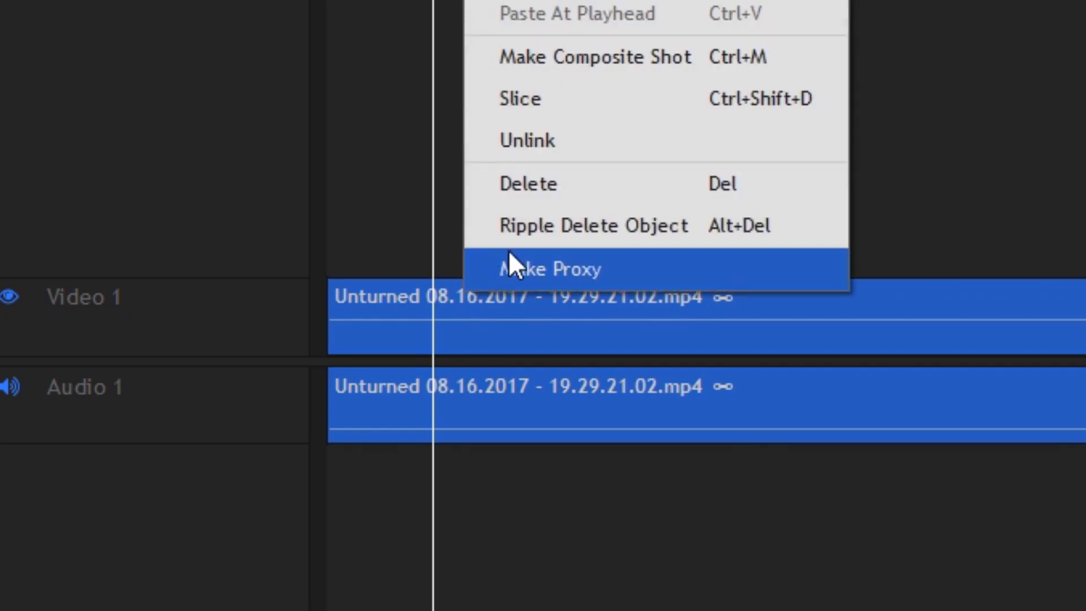
left_click(547, 102)
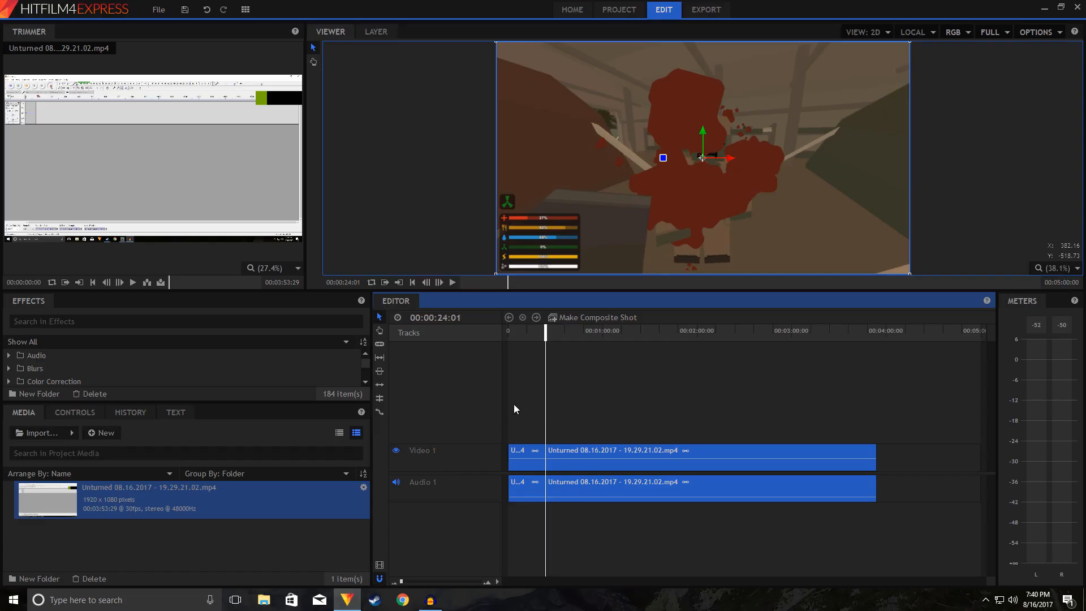
Step: Delete the piece before the cut and move the remaining linked clip to the start of the timeline
left_click(619, 409)
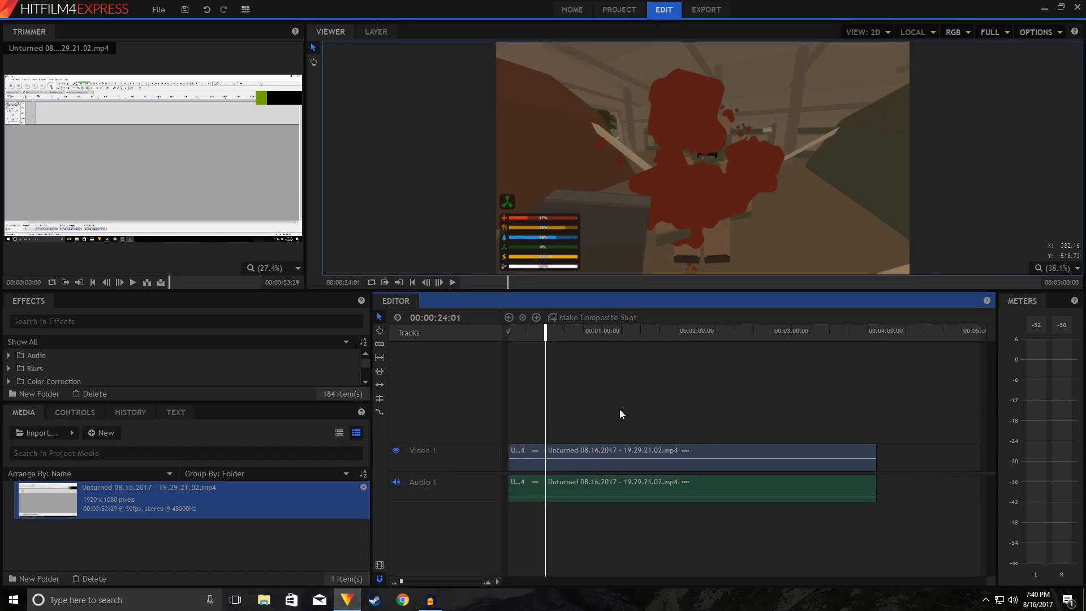
left_click(576, 451)
left_click(529, 451)
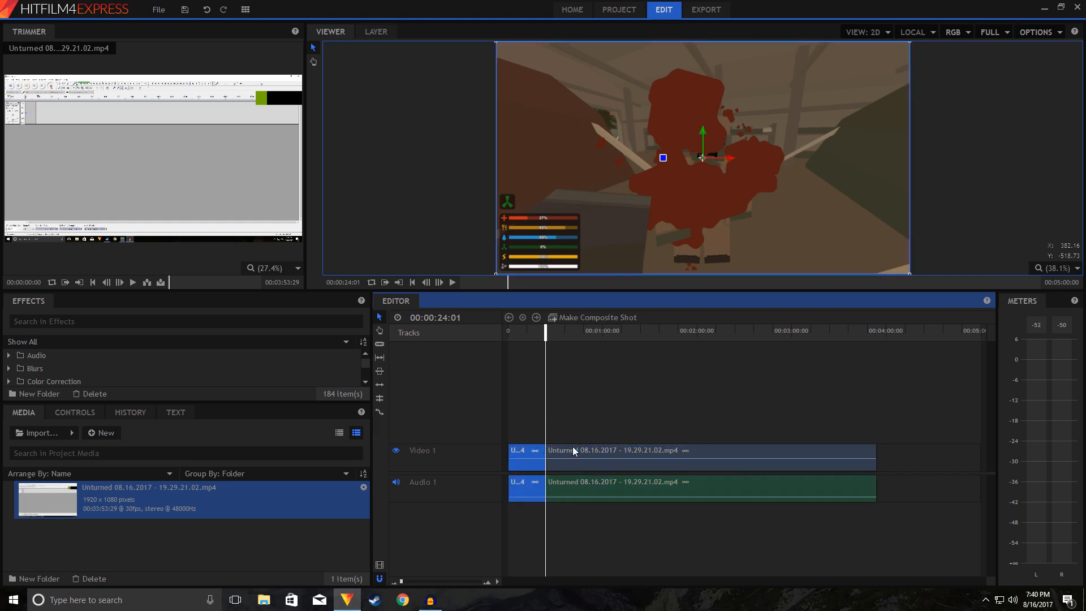
left_click(575, 453)
left_click(518, 451)
left_click_drag(563, 446, 529, 451)
Step: Play the trimmed clip briefly from 00:00:00:00 twice to check its new opening
left_click_drag(542, 338, 509, 338)
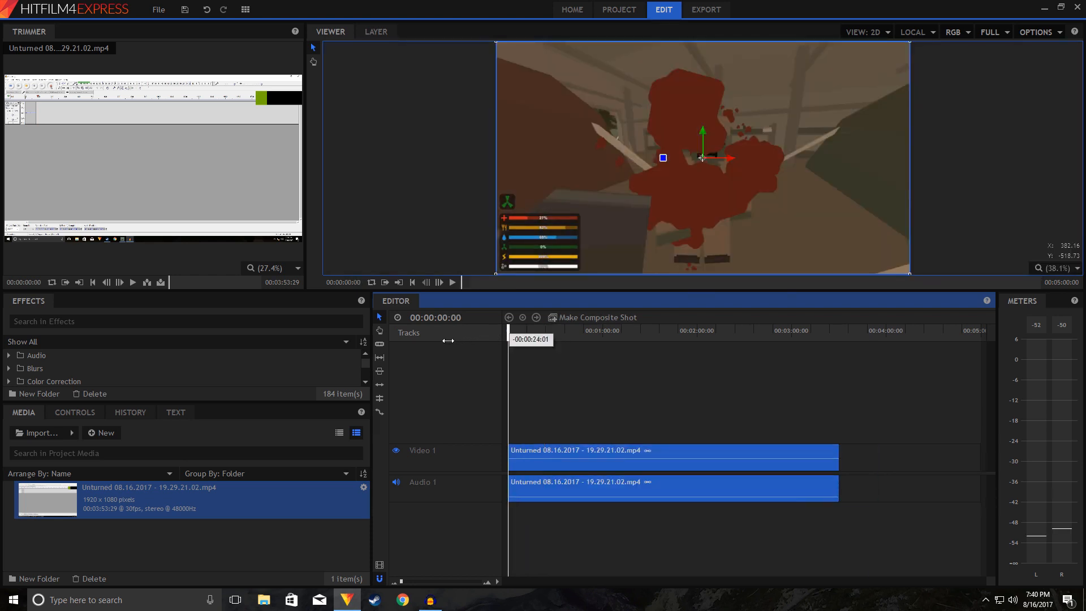
key("space")
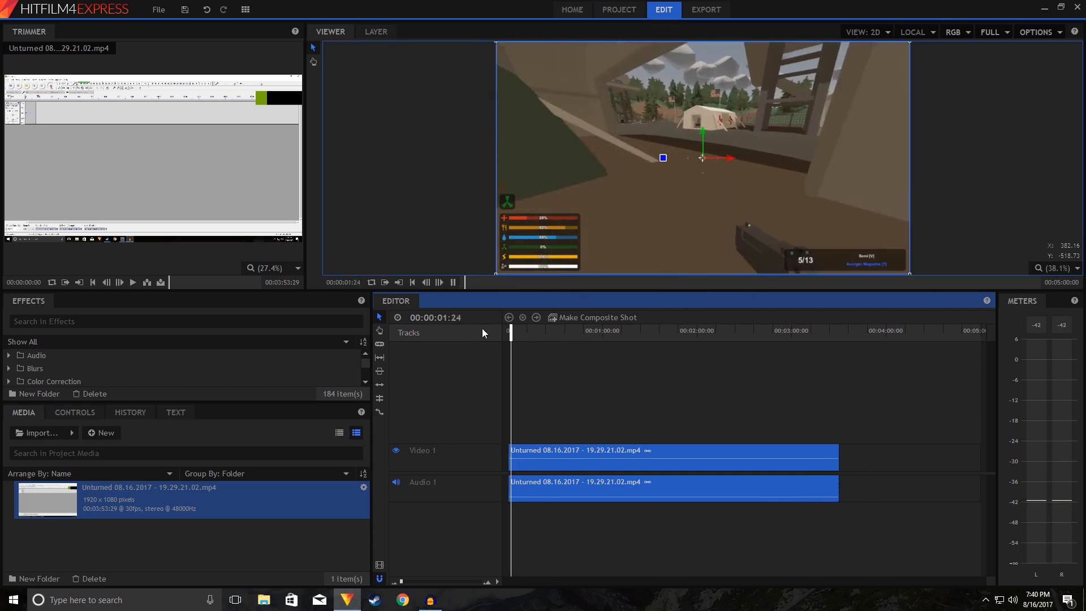
key("space")
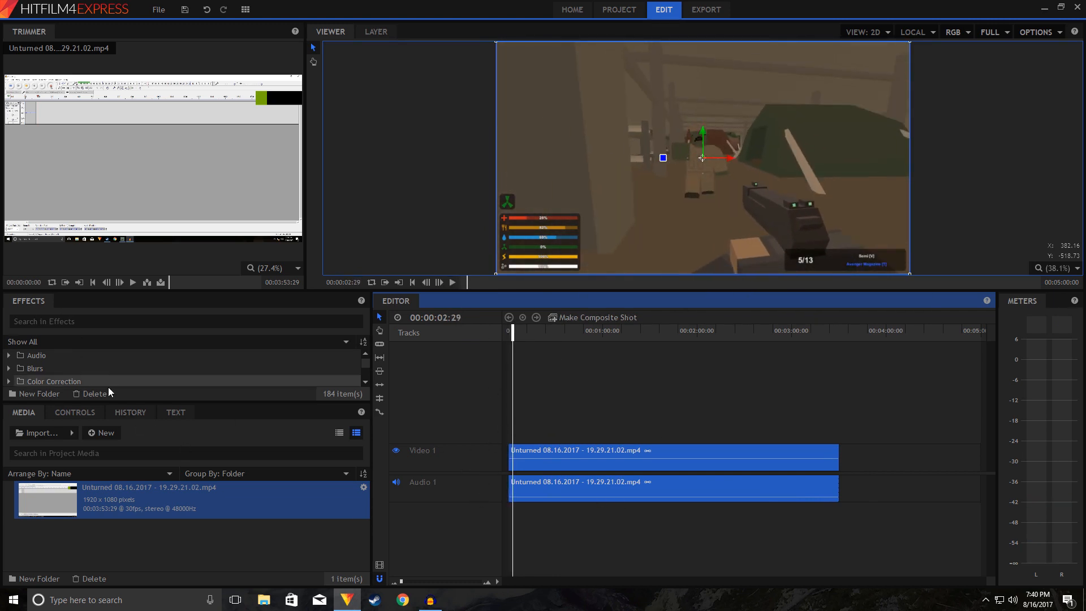
left_click_drag(514, 333, 508, 334)
key("space")
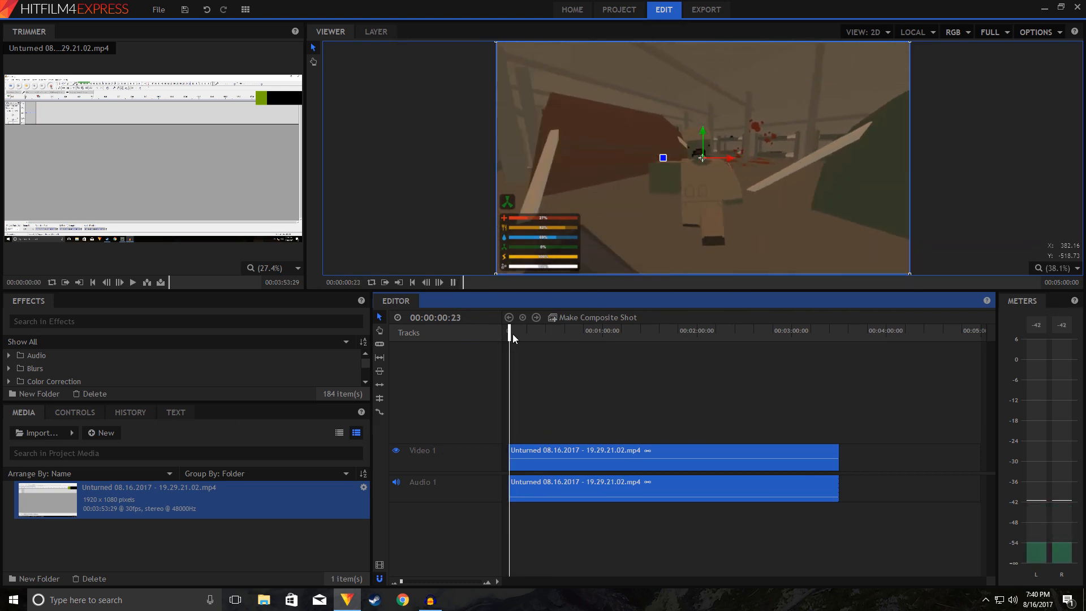
key("space")
Step: Search the effects for "fade" and select the Fade to Color video transition
left_click(182, 321)
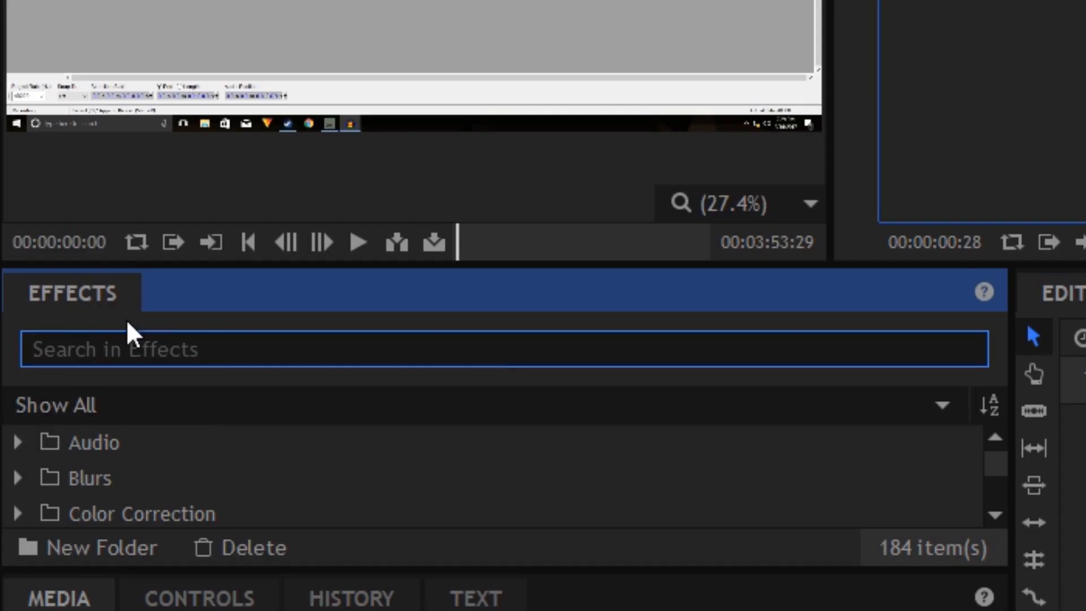
type("fade")
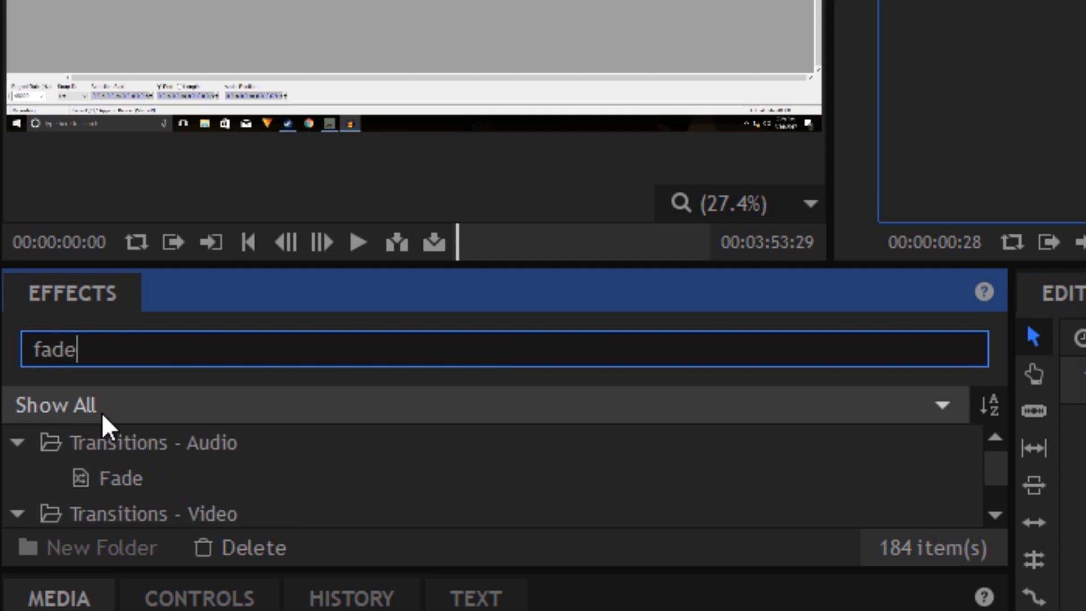
scroll(340, 489, "down", 1)
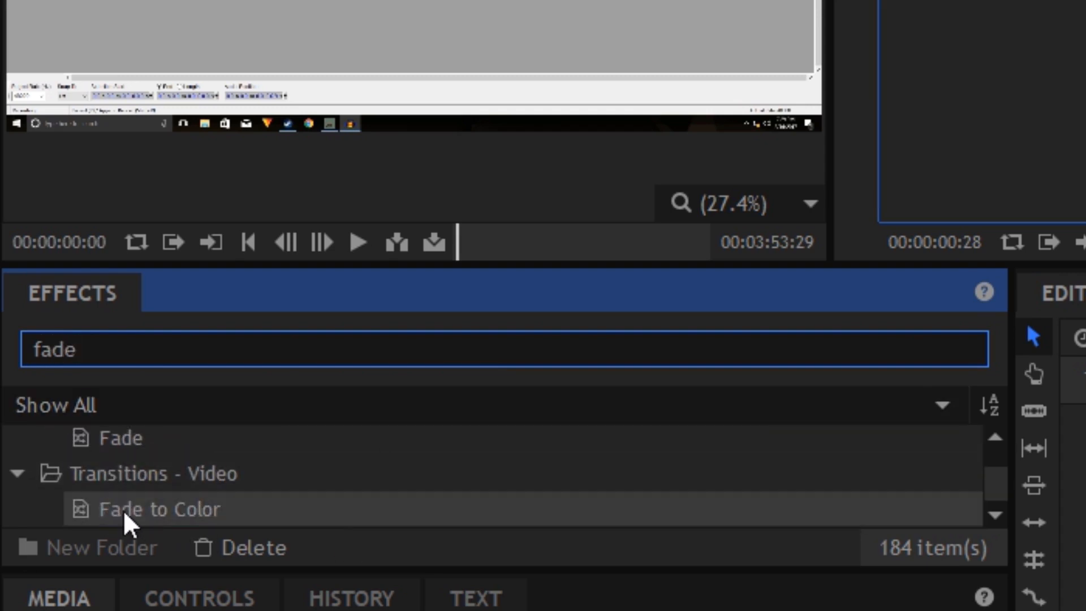
left_click(107, 511)
Step: Try the Fade to Color transition at the start of the Video 1 clip and delete it again
left_click_drag(134, 510, 506, 450)
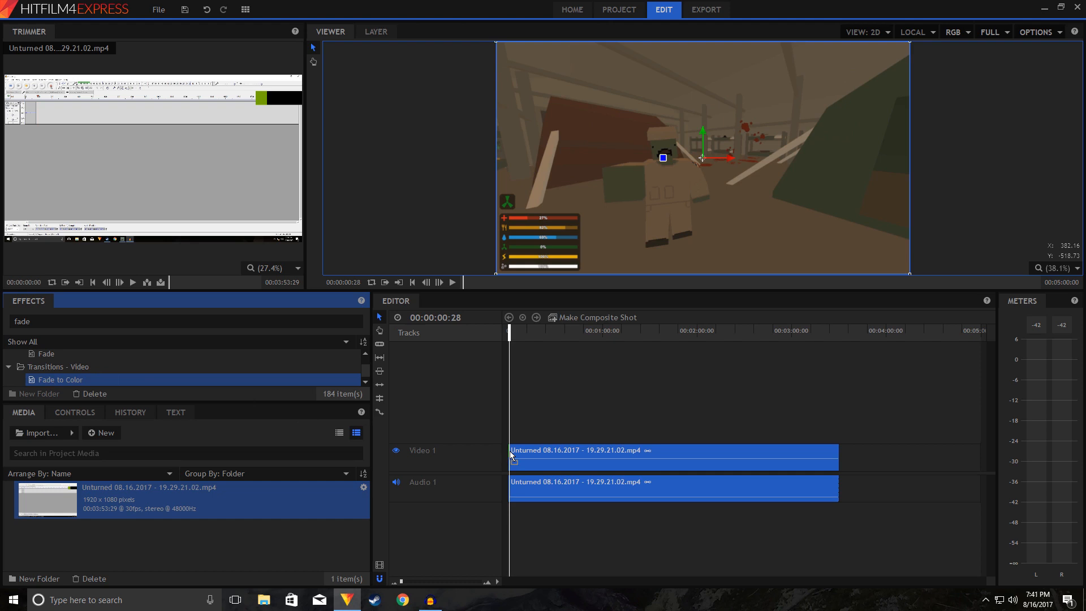
left_click_drag(510, 450, 510, 450)
left_click_drag(402, 581, 419, 581)
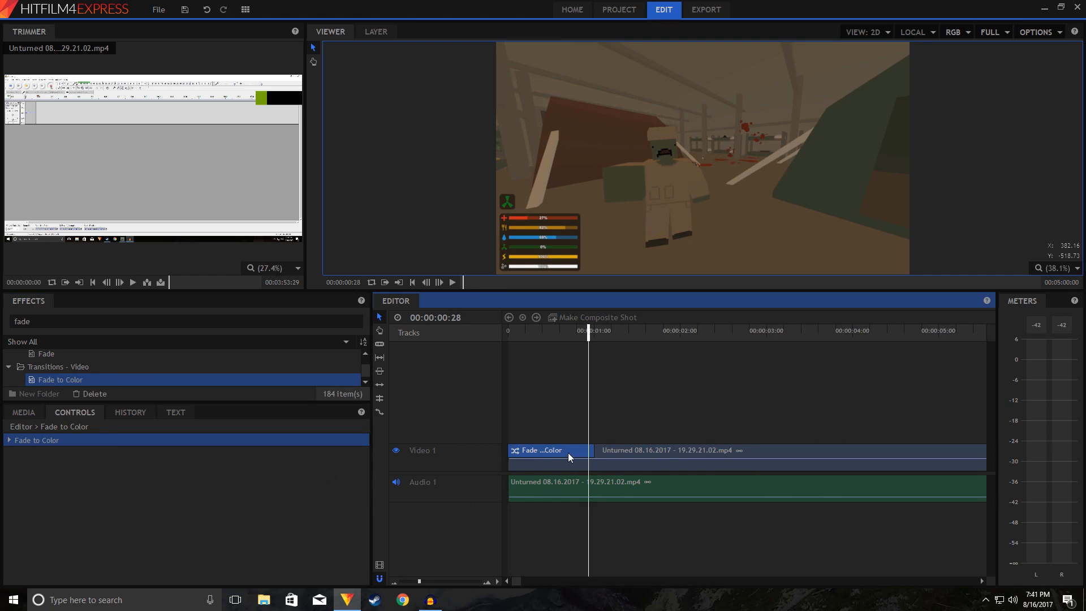
key("Delete")
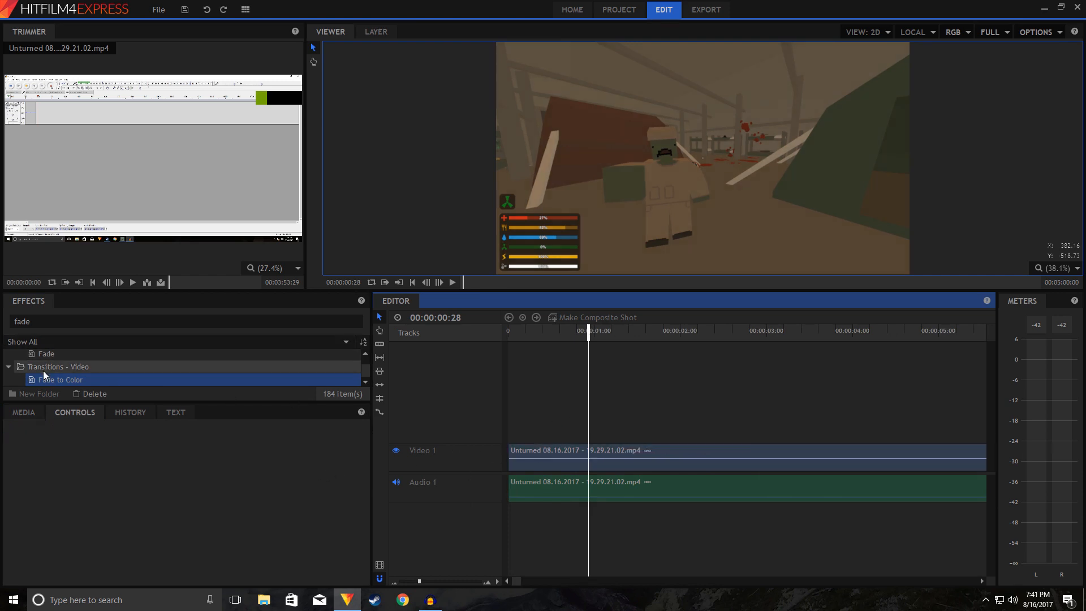
Step: Apply the Fade to Color transition to the start of the Video 1 clip and play the opening to check it
left_click_drag(44, 377, 528, 453)
left_click_drag(589, 335, 417, 342)
key("space")
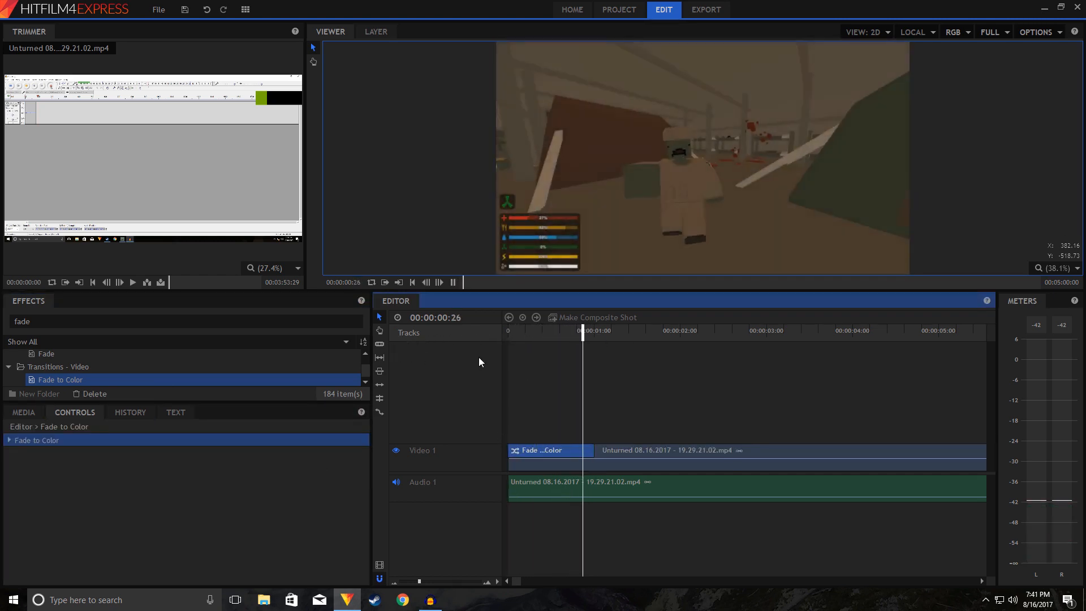
key("space")
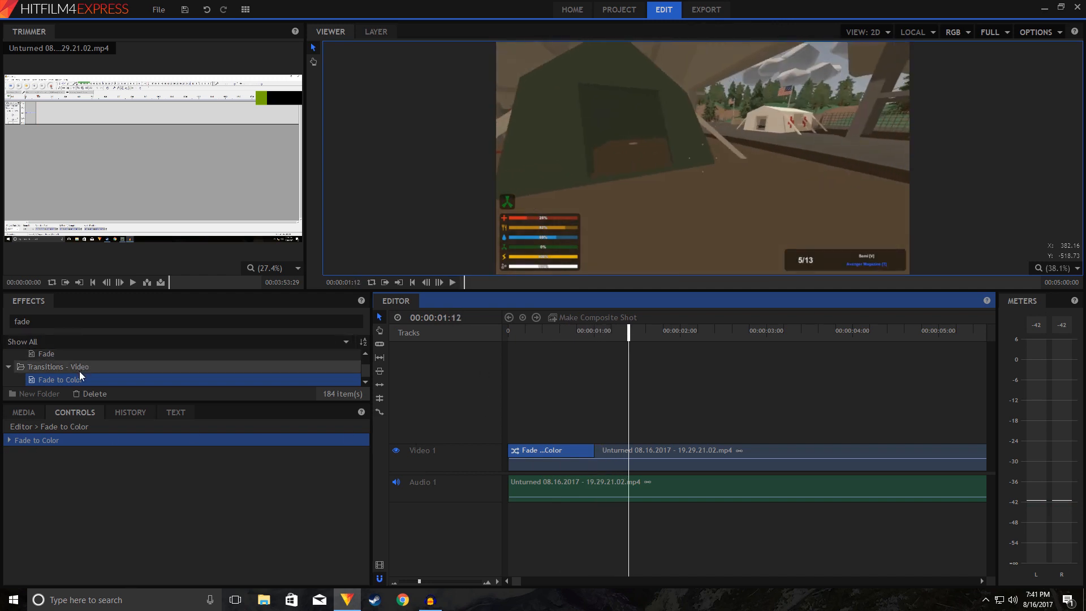
Step: Apply the audio Fade transition to the start of the Audio 1 clip and play from the beginning to check it
scroll(57, 374, "up", 1)
left_click_drag(47, 369, 527, 487)
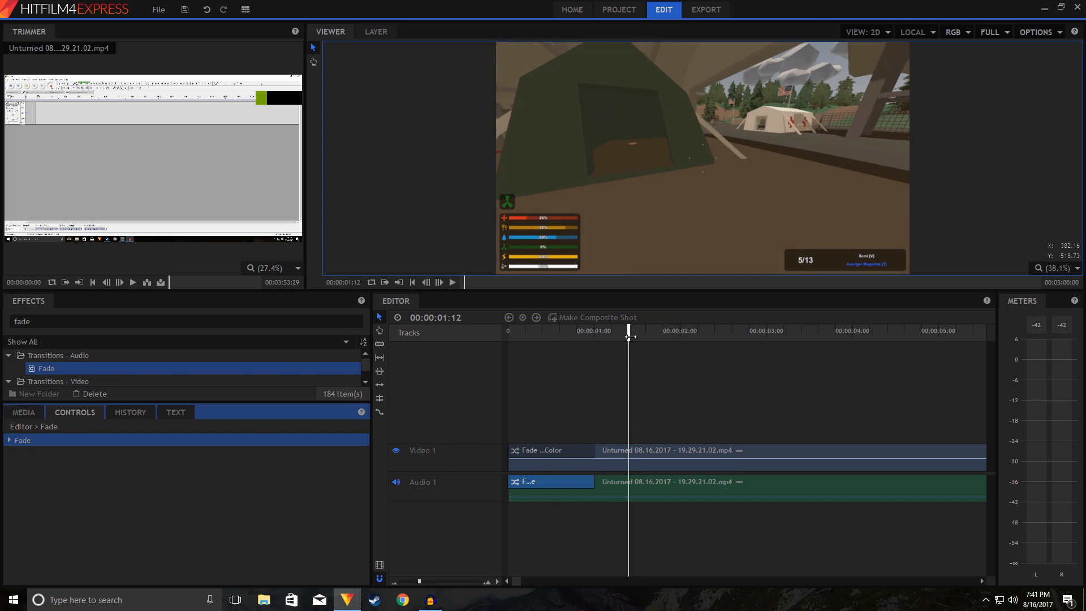
left_click_drag(630, 337, 509, 335)
key("space")
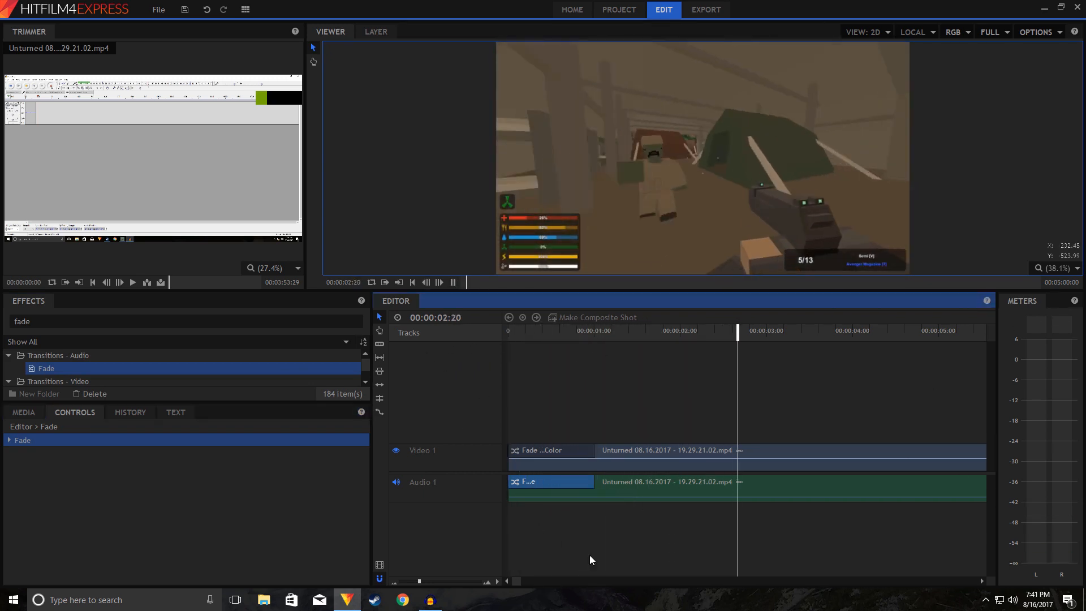
key("space")
Step: Slice the linked video and audio clip at 00:00:02:11 and again at 00:00:03:17
left_click_drag(419, 579, 413, 579)
mouse_move(618, 333)
left_mouse_down()
mouse_move(705, 334)
mouse_move(599, 339)
left_mouse_up()
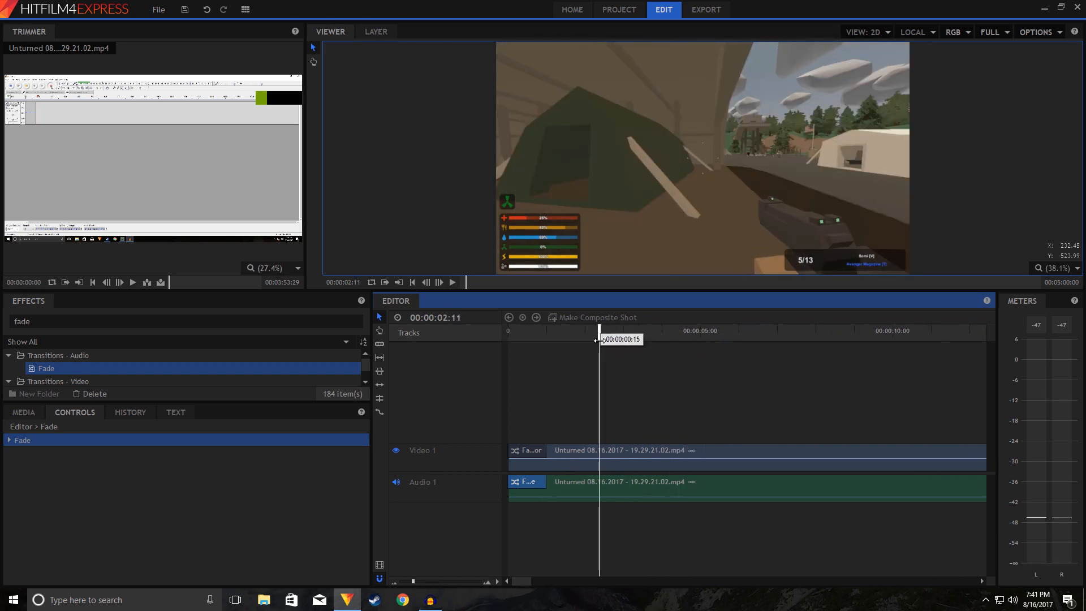
right_click(609, 450)
left_click(630, 379)
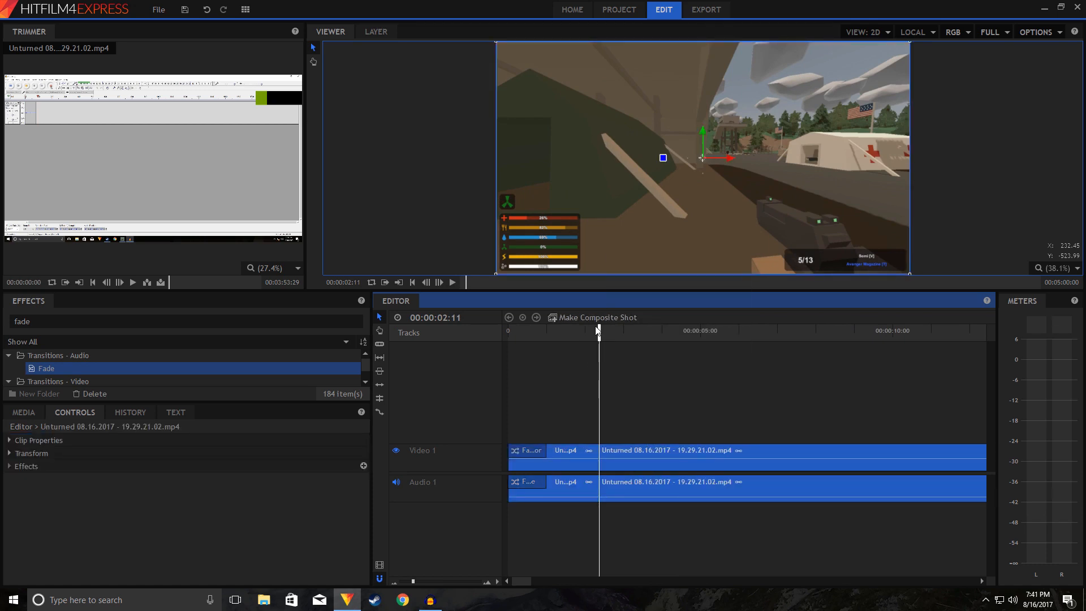
left_click_drag(599, 333, 644, 342)
right_click(643, 452)
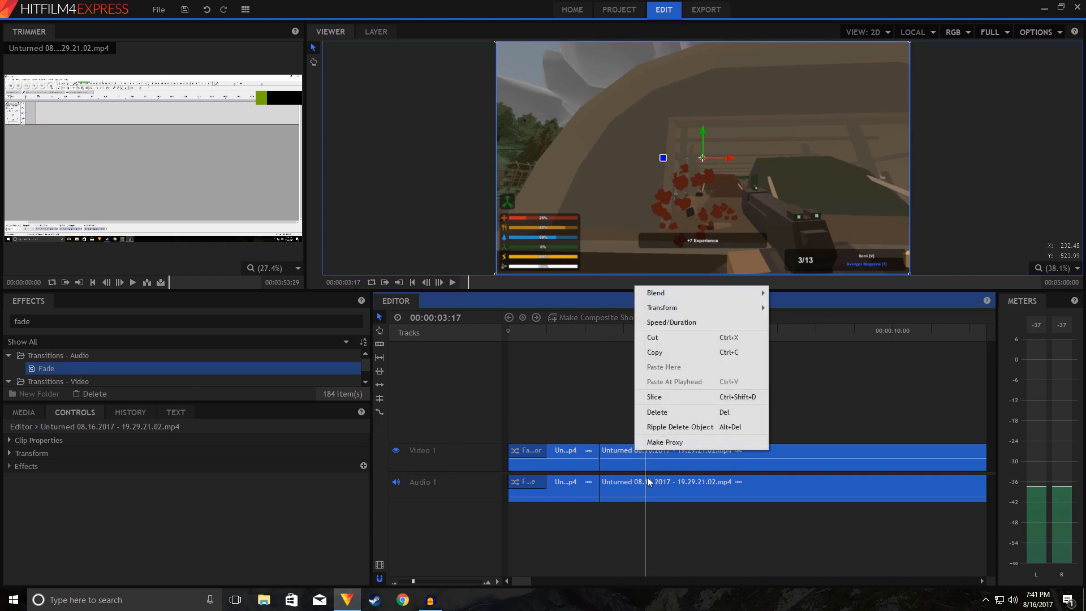
left_click(656, 397)
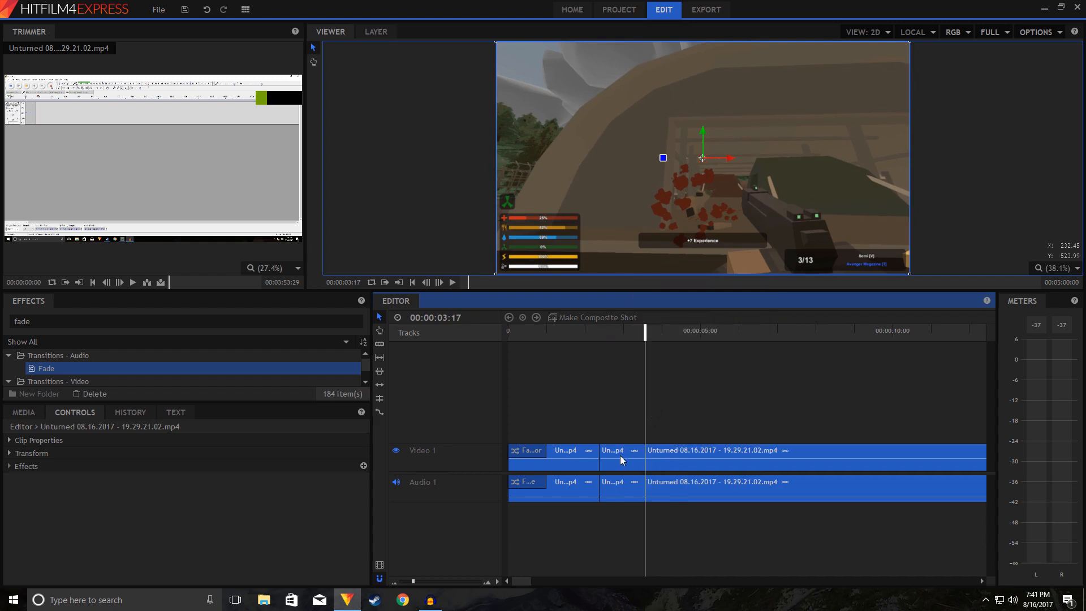
Step: Delete only the short piece between the two cuts and move the remaining clip against the first one to close the gap
key("Delete")
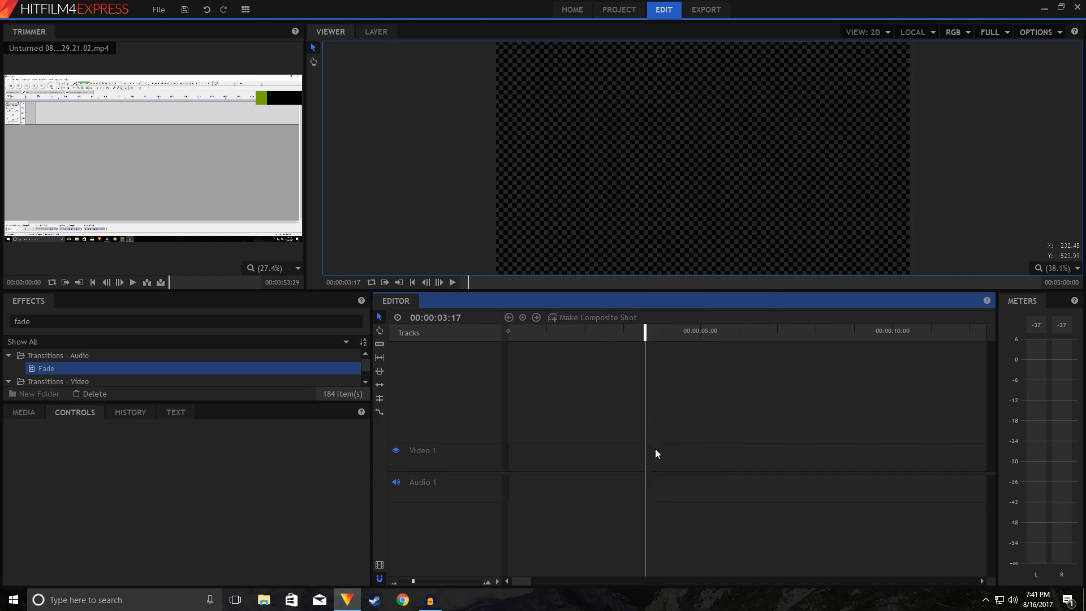
key("ctrl+z")
left_click(634, 449)
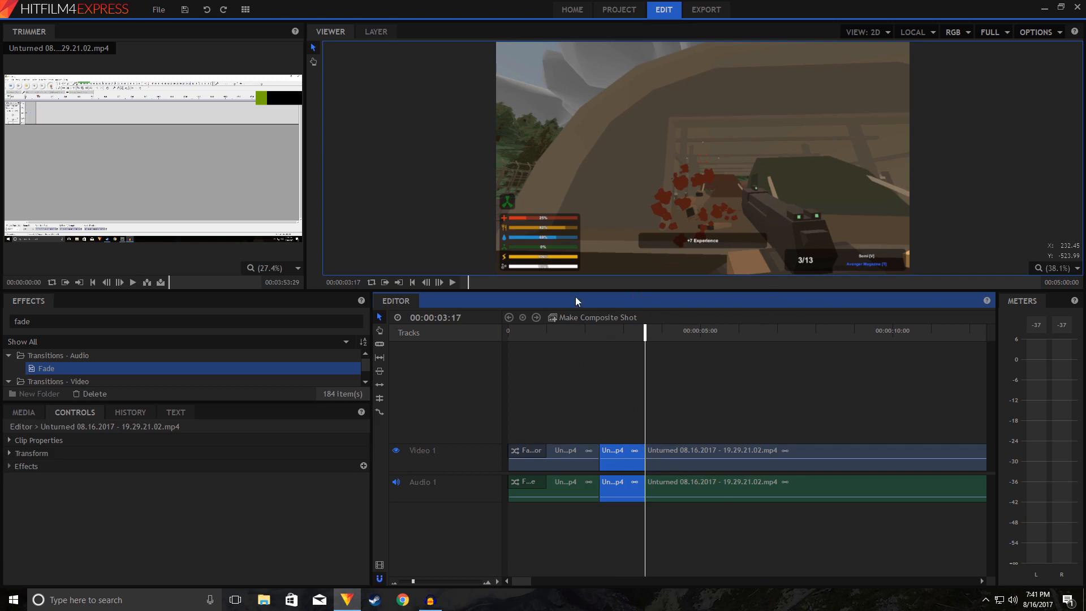
key("Delete")
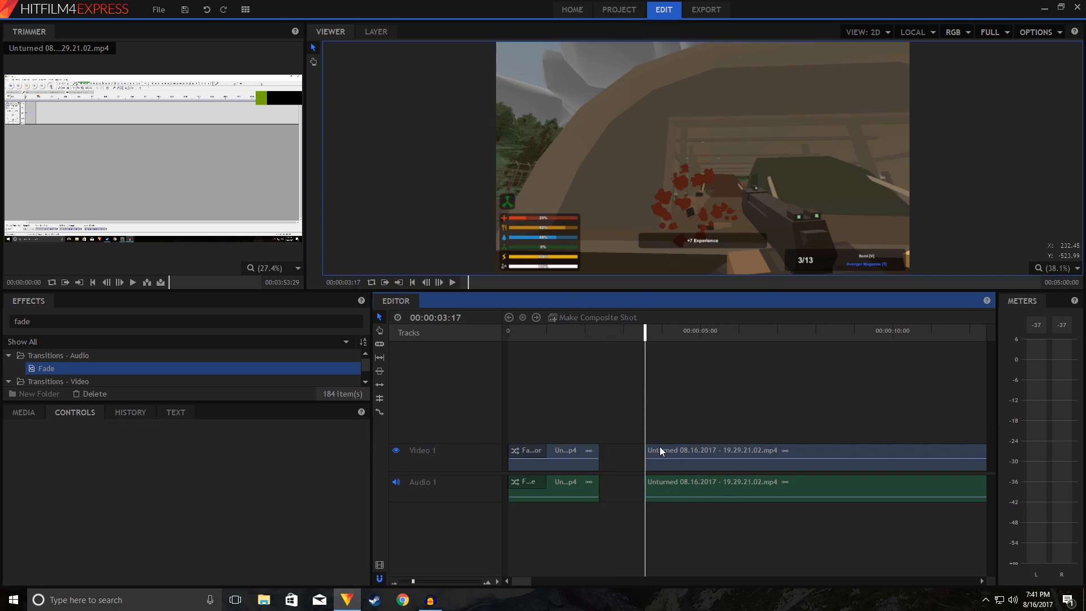
left_click_drag(660, 446, 614, 446)
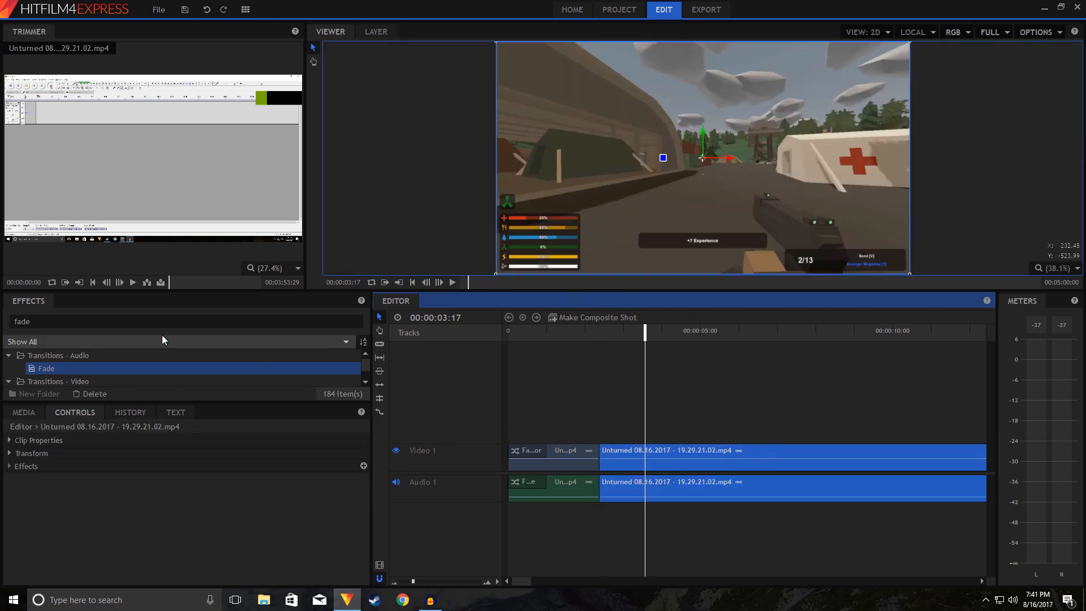
Step: Search the effects for "dis" and enlarge the effects list until the Dissolve video transitions are readable
left_click_drag(151, 320, 1, 327)
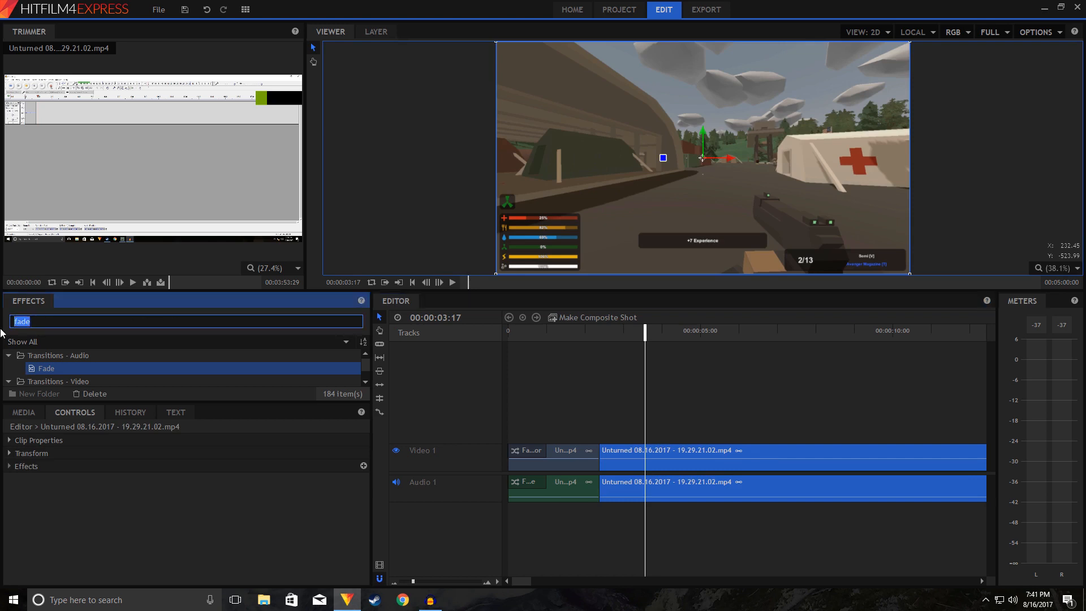
type("di")
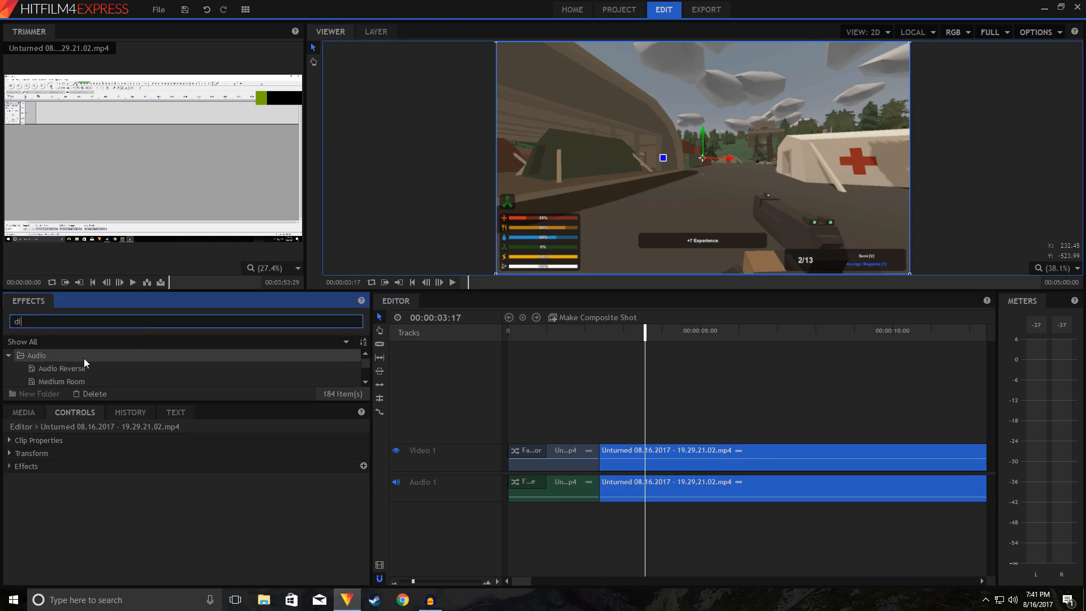
type("s")
scroll(127, 364, "down", 5)
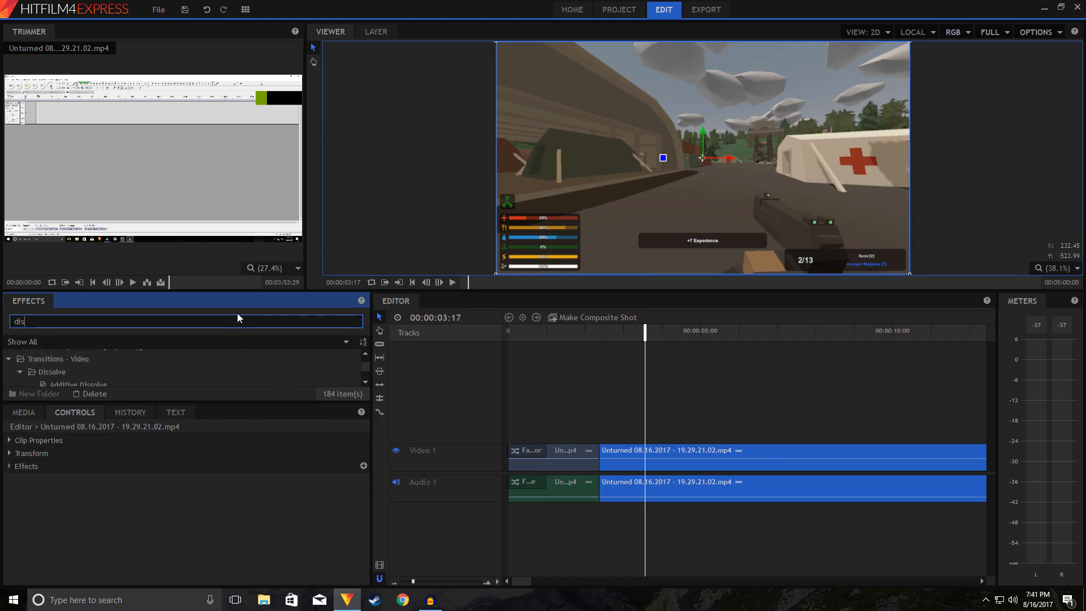
left_click_drag(248, 290, 249, 204)
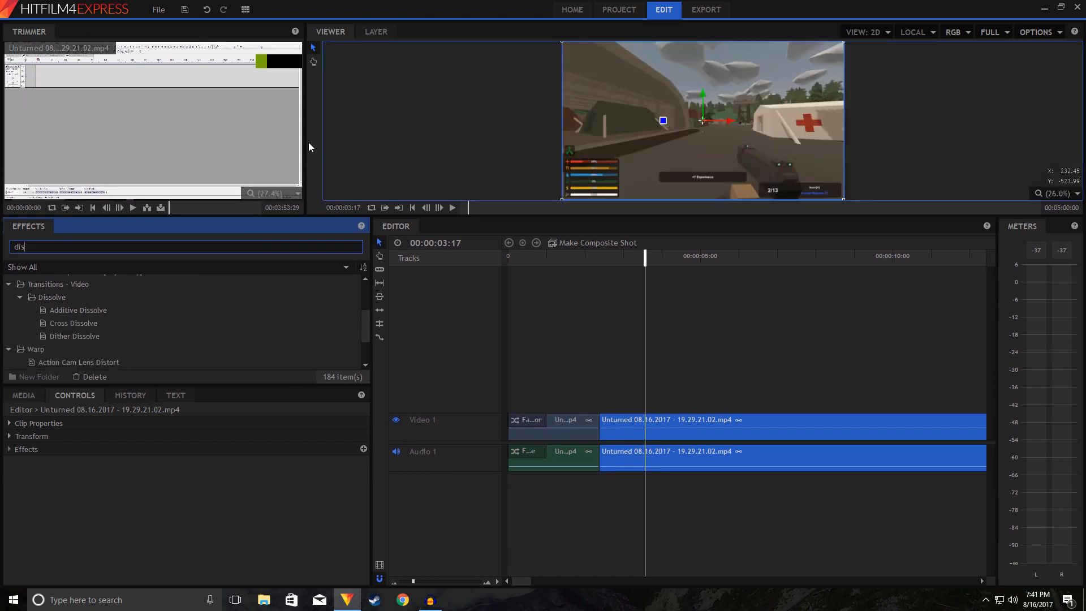
left_click_drag(305, 136, 575, 136)
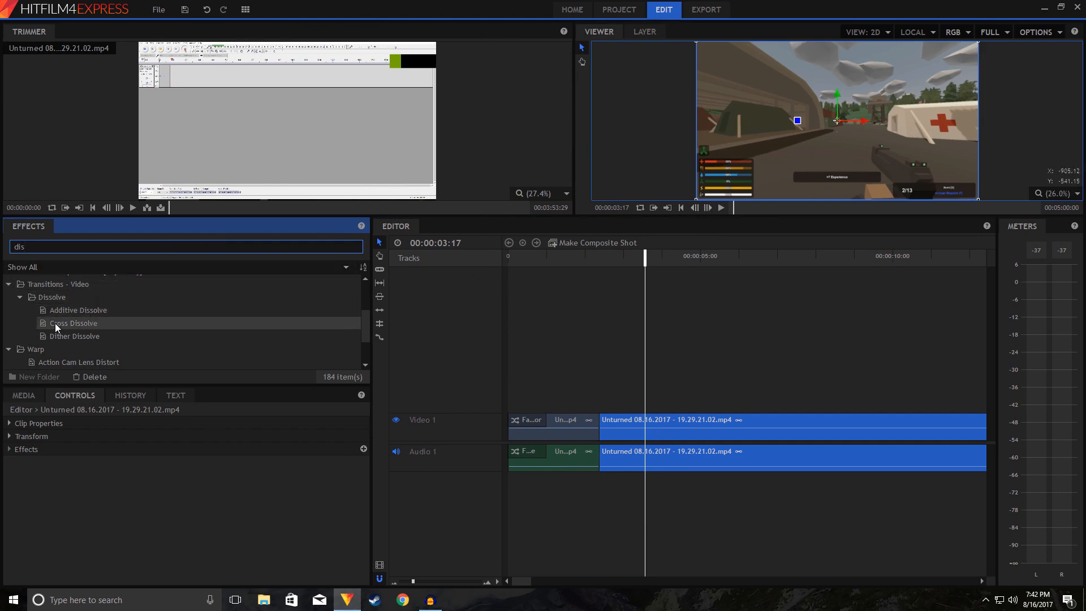
Step: Apply the Cross Dissolve transition to the cut between the two Video 1 clips and play across it from 00:00:01:14
left_click_drag(57, 327, 599, 420)
left_click_drag(645, 261, 566, 277)
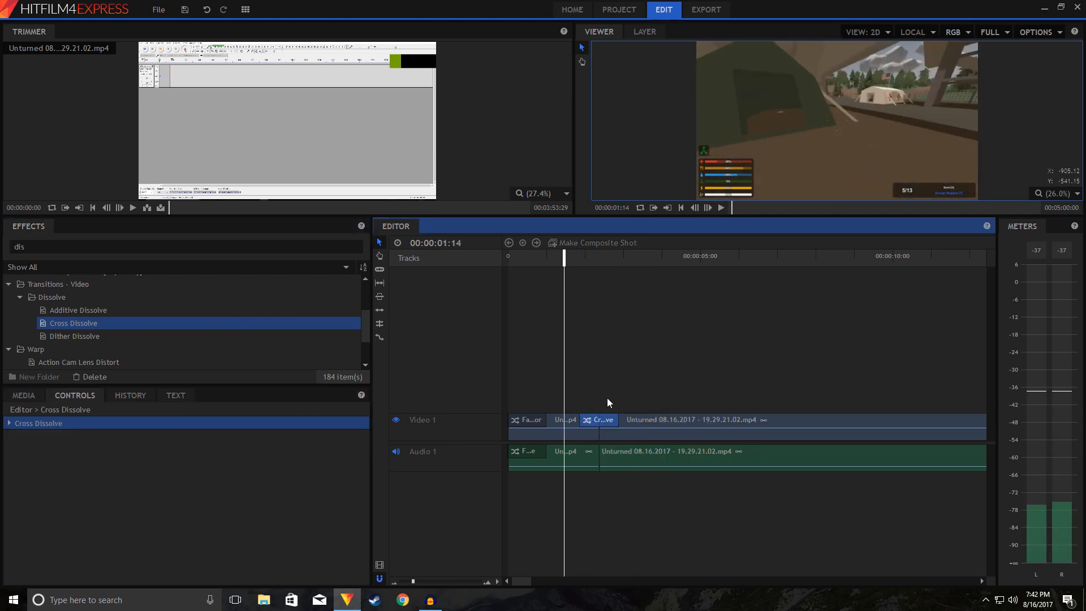
key("space")
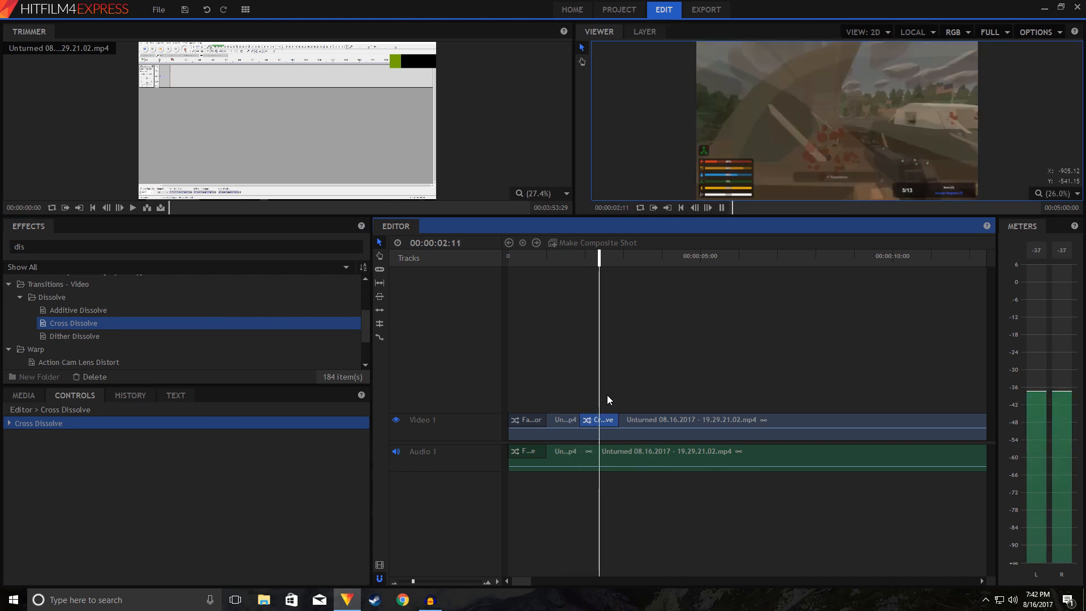
key("space")
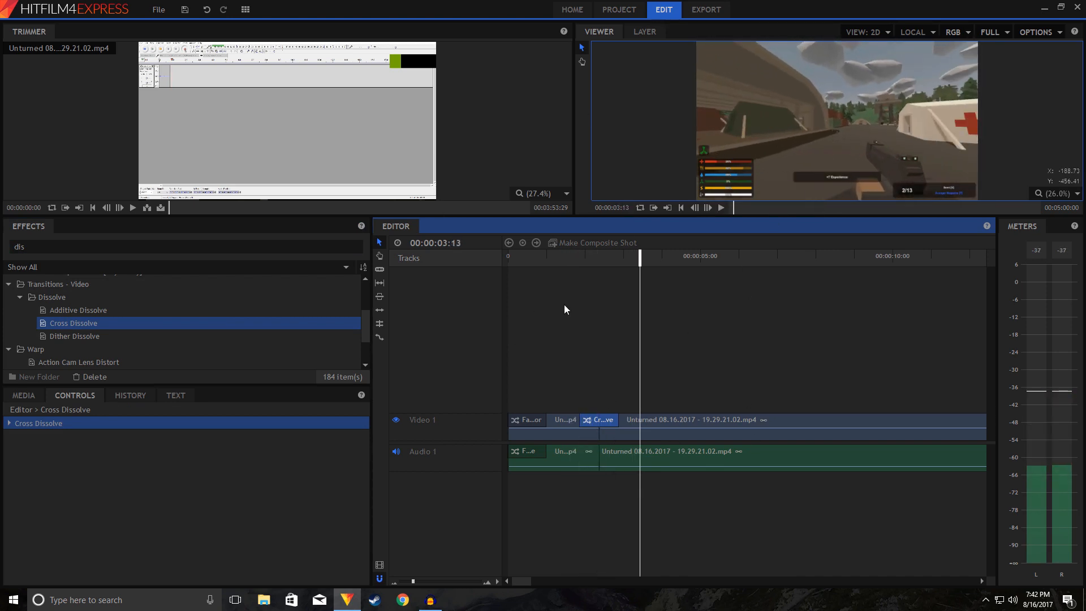
Step: Lower the viewer quality to Quarter and replay the Cross Dissolve from about 00:00:02:02
left_click(991, 32)
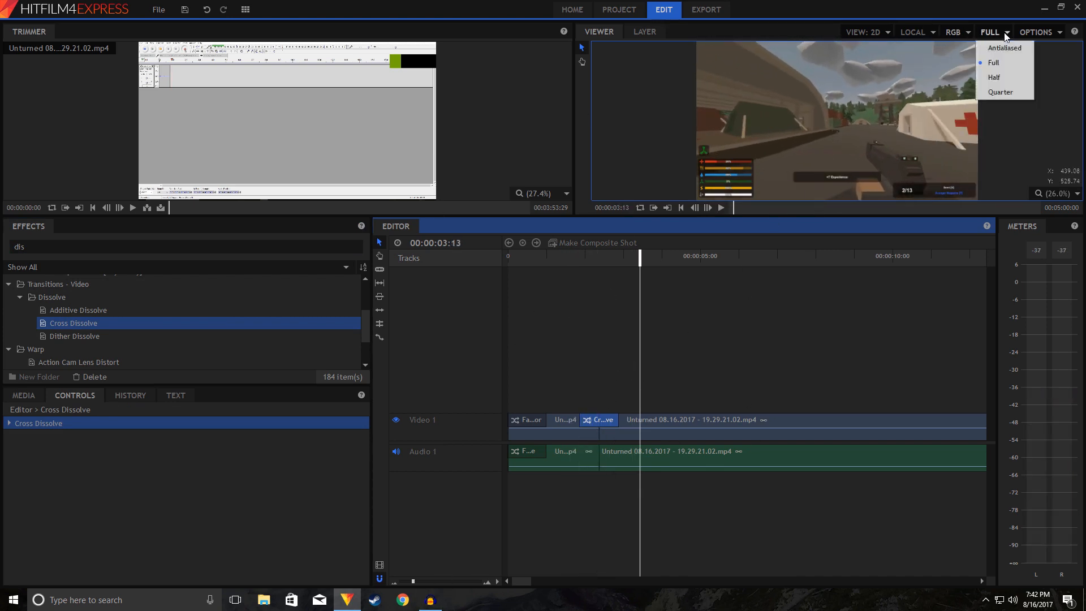
left_click(999, 93)
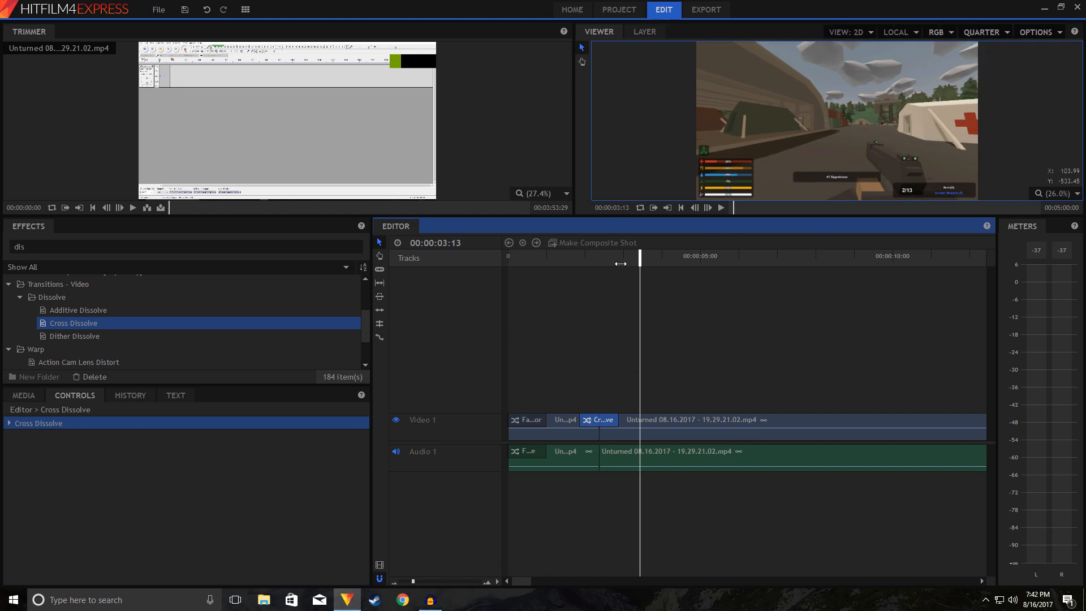
left_click_drag(621, 264, 582, 266)
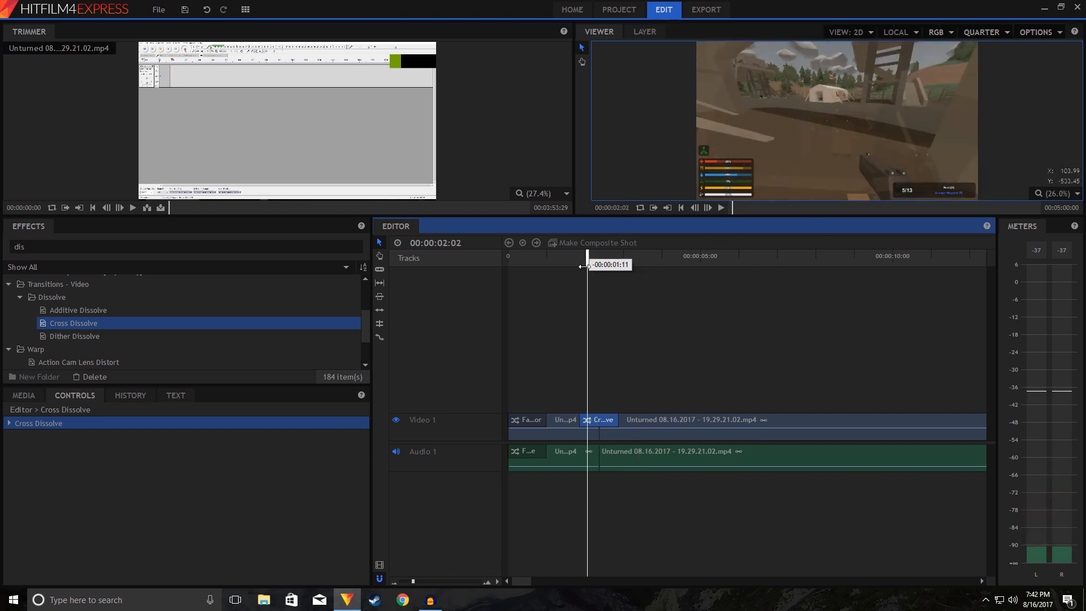
key("space")
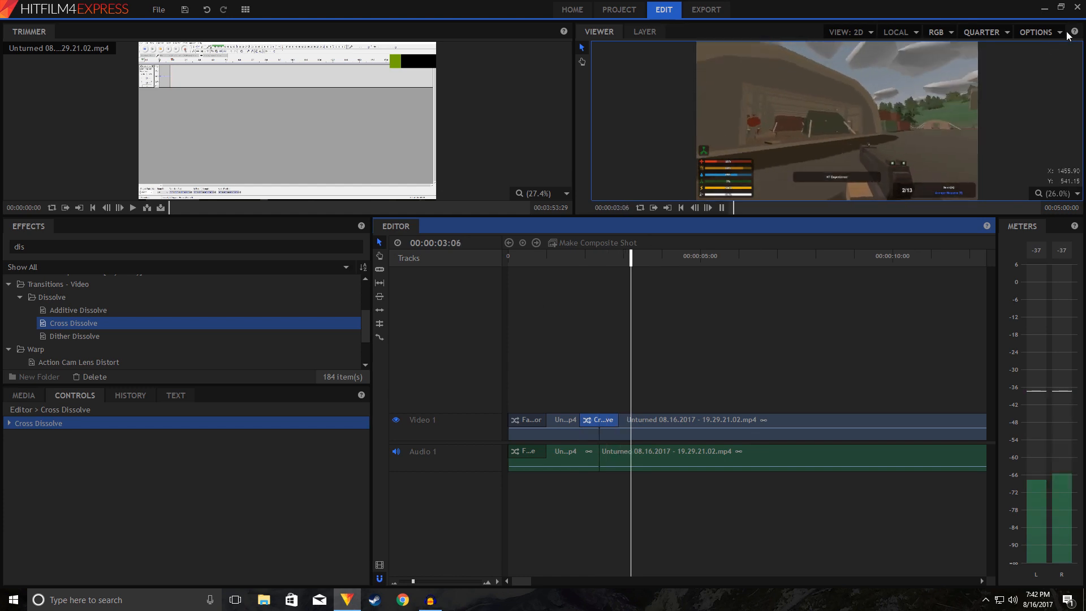
key("space")
Step: Switch the viewer quality to Antialiased and back to Full
left_click(983, 33)
left_click(975, 48)
left_click(980, 32)
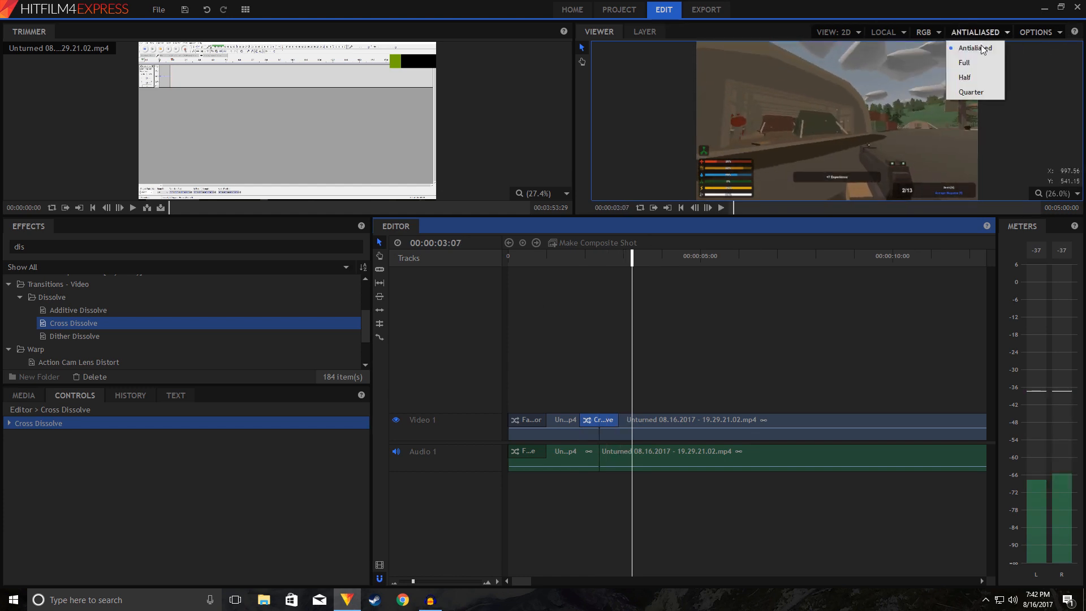
left_click(964, 63)
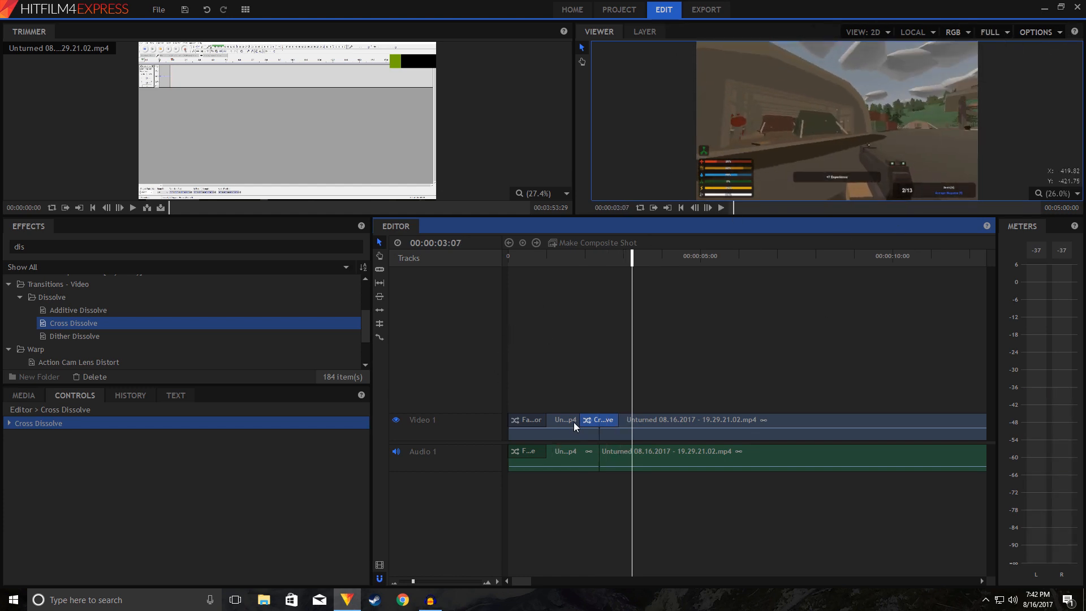
Step: Preview a shortened Cross Dissolve at the Video 1 cut and remove the transition
left_click_drag(578, 420, 608, 419)
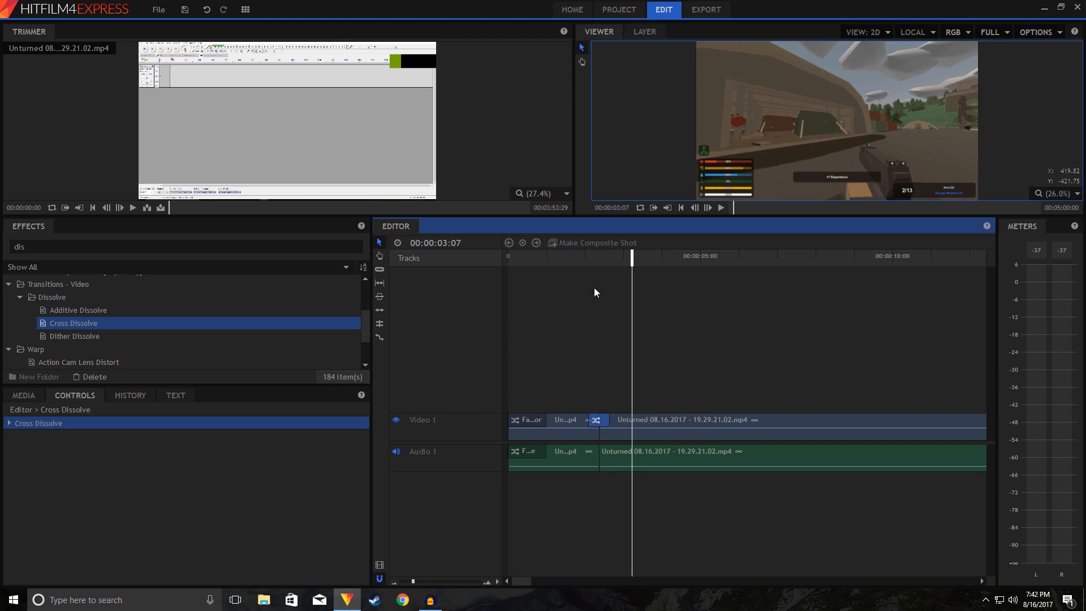
left_click(581, 256)
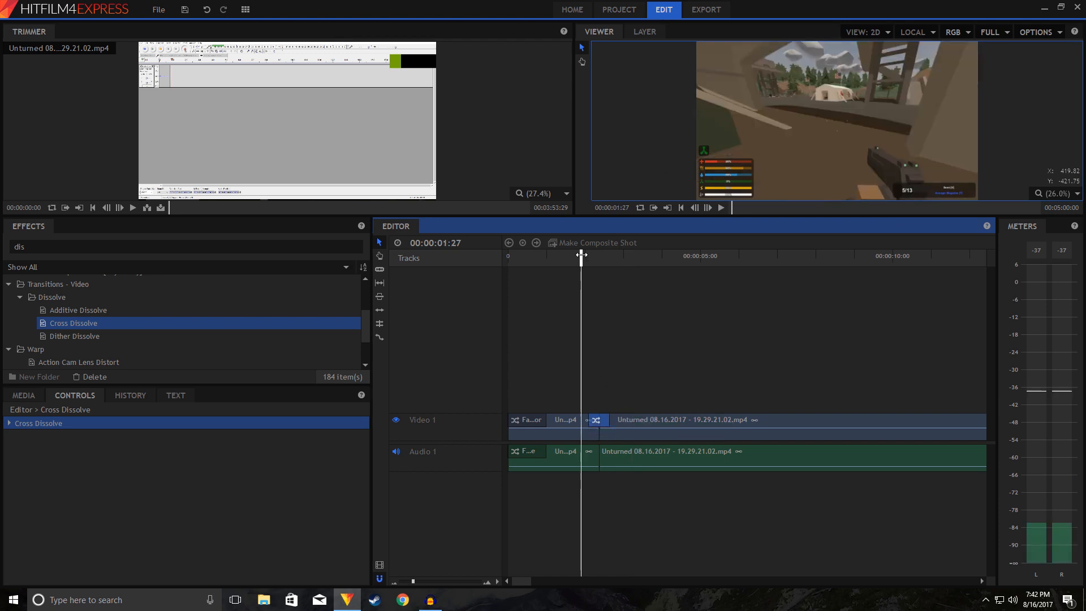
key("space")
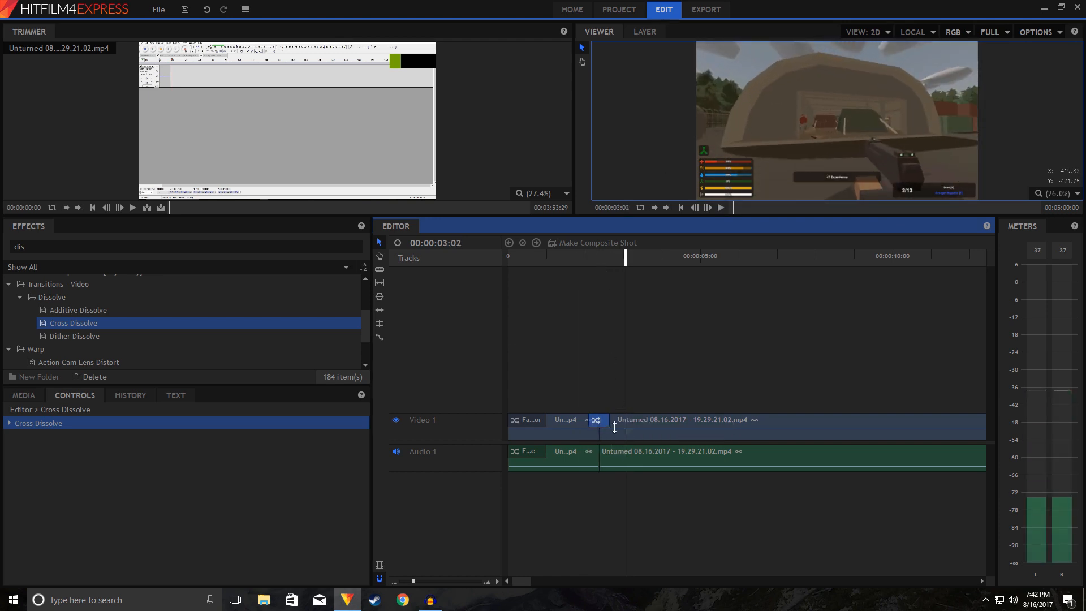
left_click(613, 410)
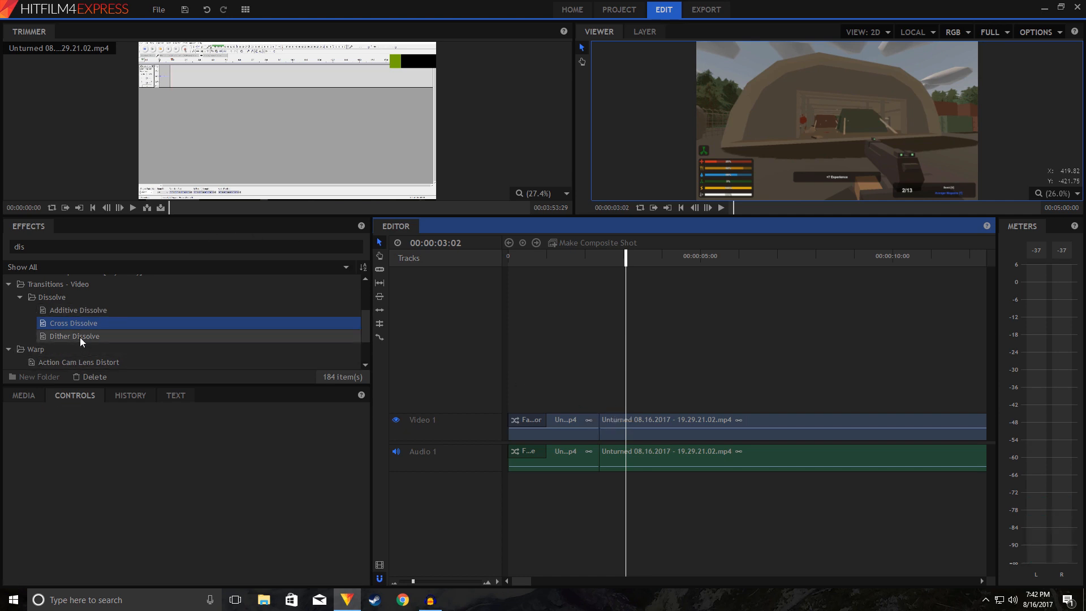
Step: Try the Additive Dissolve transition on the Video 1 cut, playing across it, and remove it
left_click_drag(73, 311, 595, 413)
left_click(579, 259)
key("space")
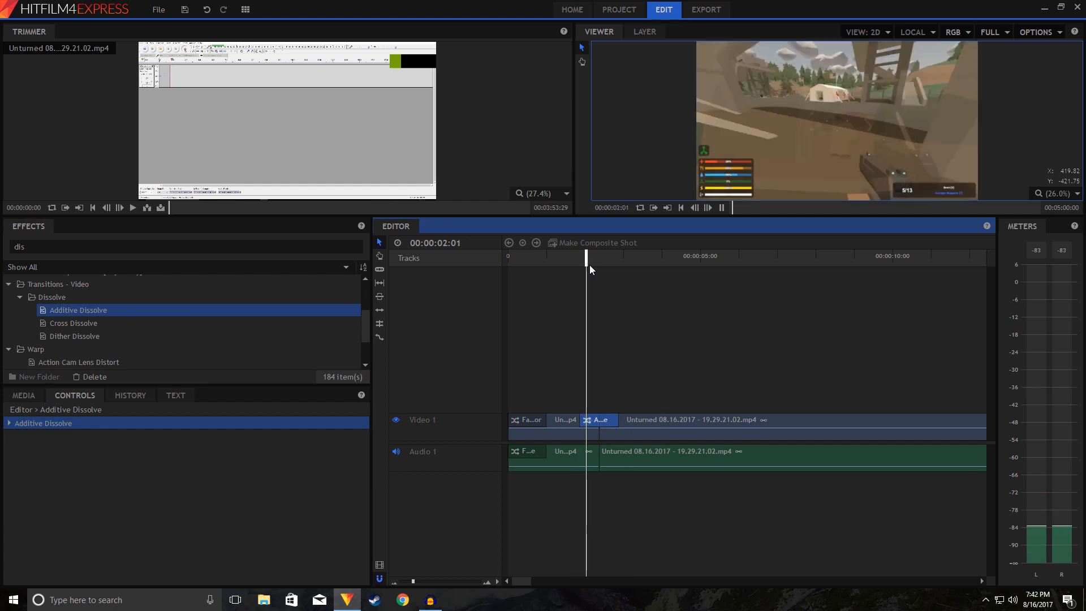
left_click(689, 444)
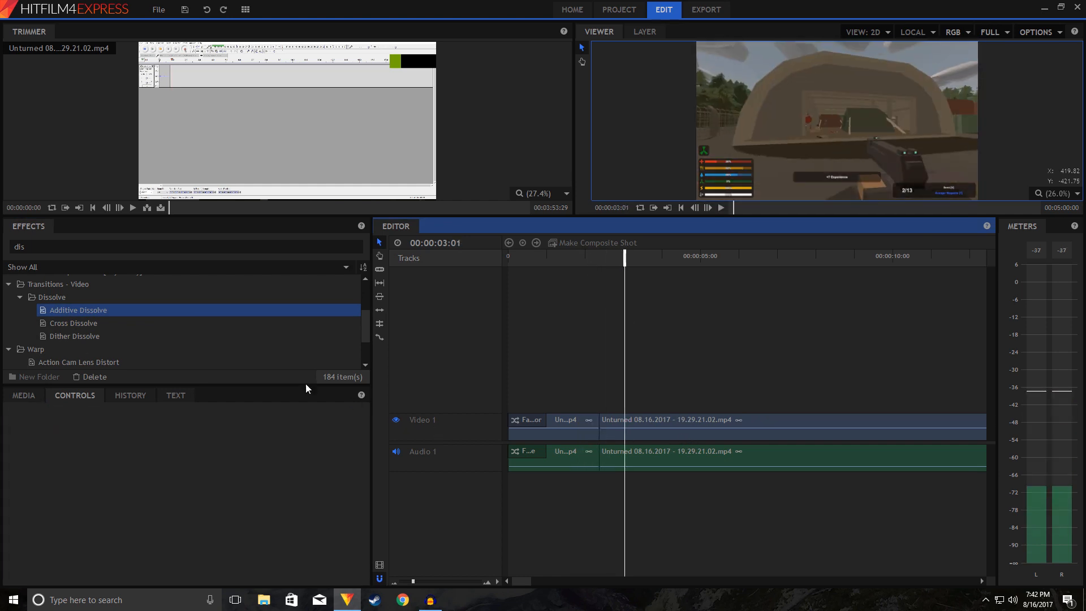
Step: Try the Dither Dissolve transition on the Video 1 cut, playing across it, and undo it
left_click_drag(138, 338, 593, 433)
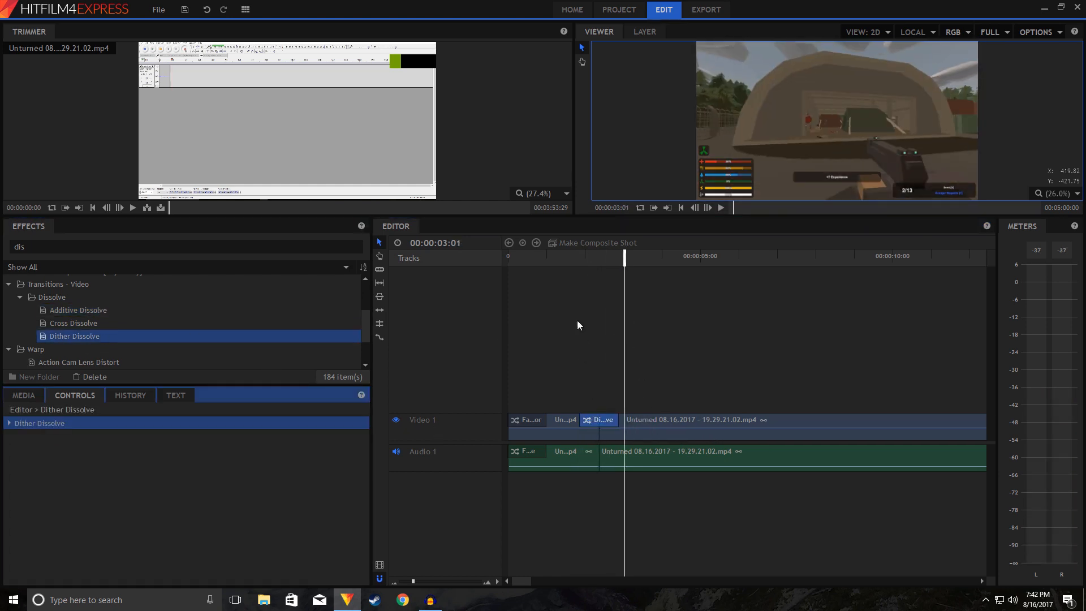
left_click(575, 259)
key("space")
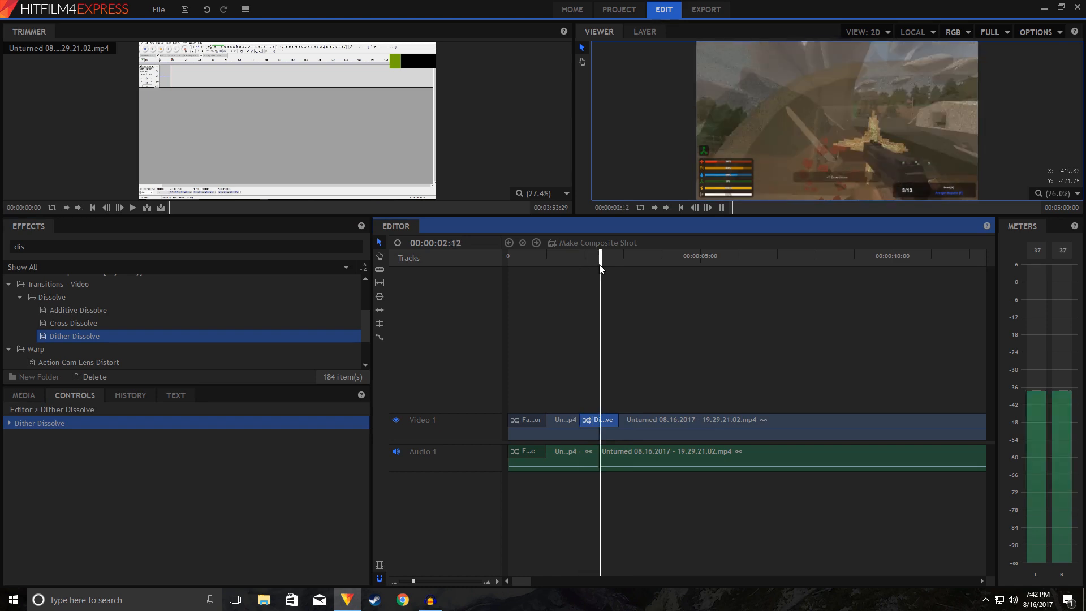
key("space")
key("ctrl+z")
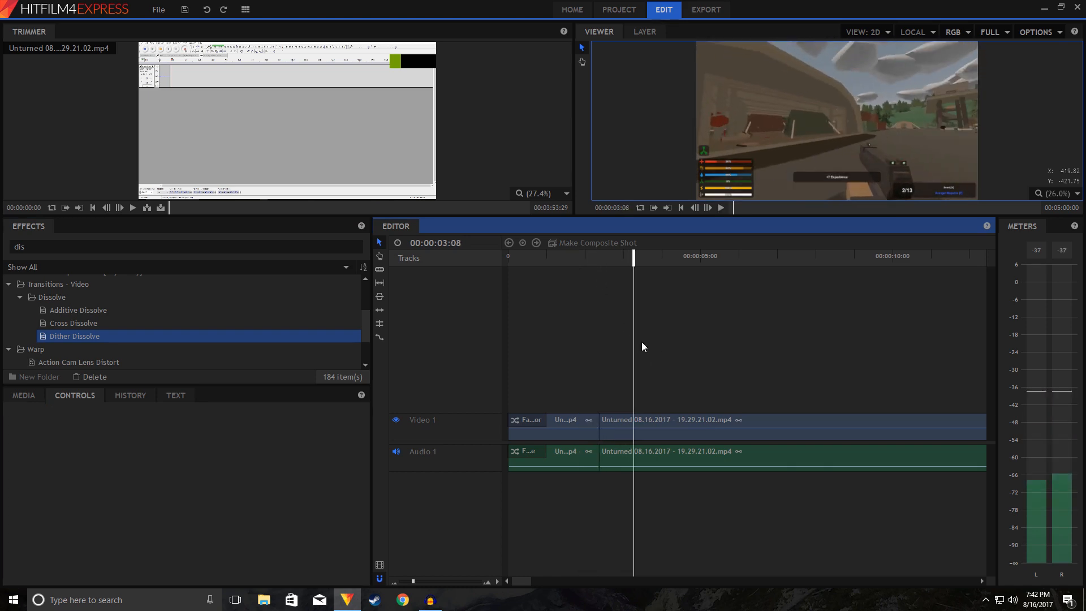
Step: Play across the cut between the two clips without any transition
left_click(599, 258)
key("space")
left_click(587, 257)
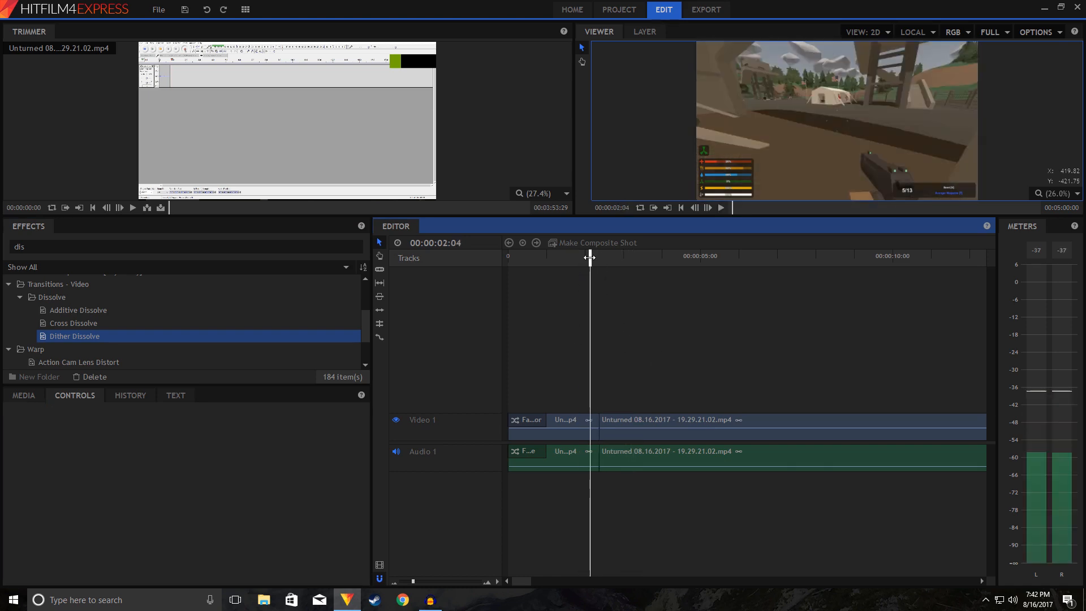
key("space")
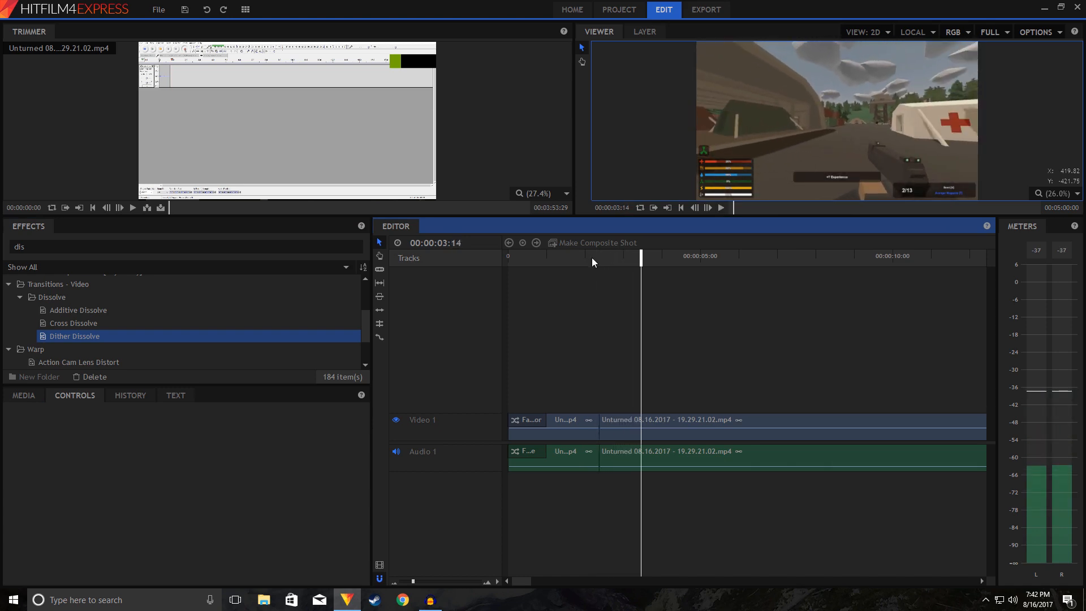
Step: Look through the effects found for "dis" and clear the effects search
scroll(152, 308, "down", 2)
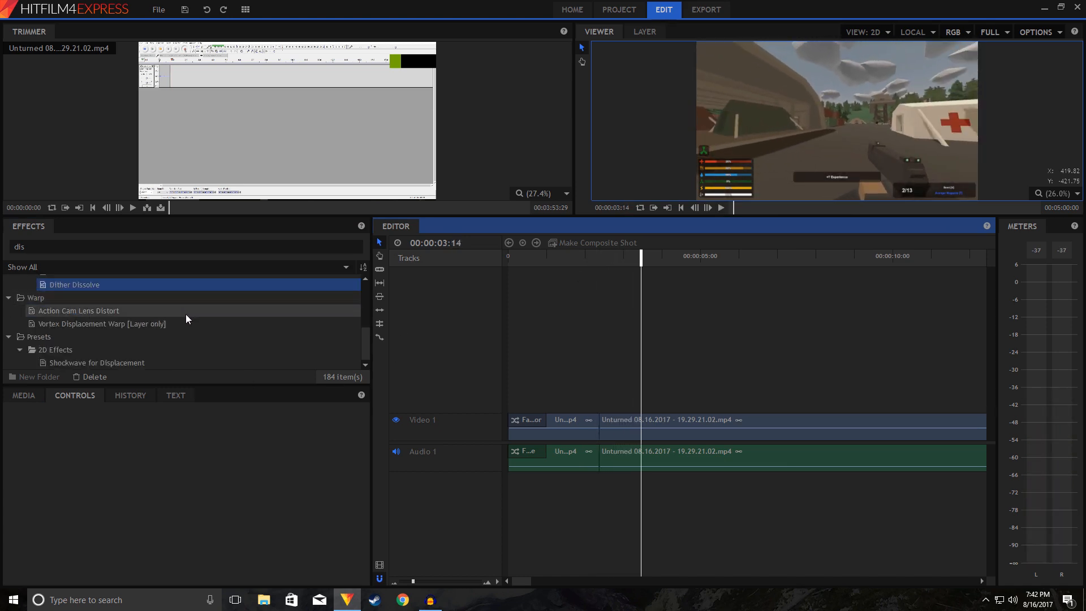
scroll(183, 320, "up", 3)
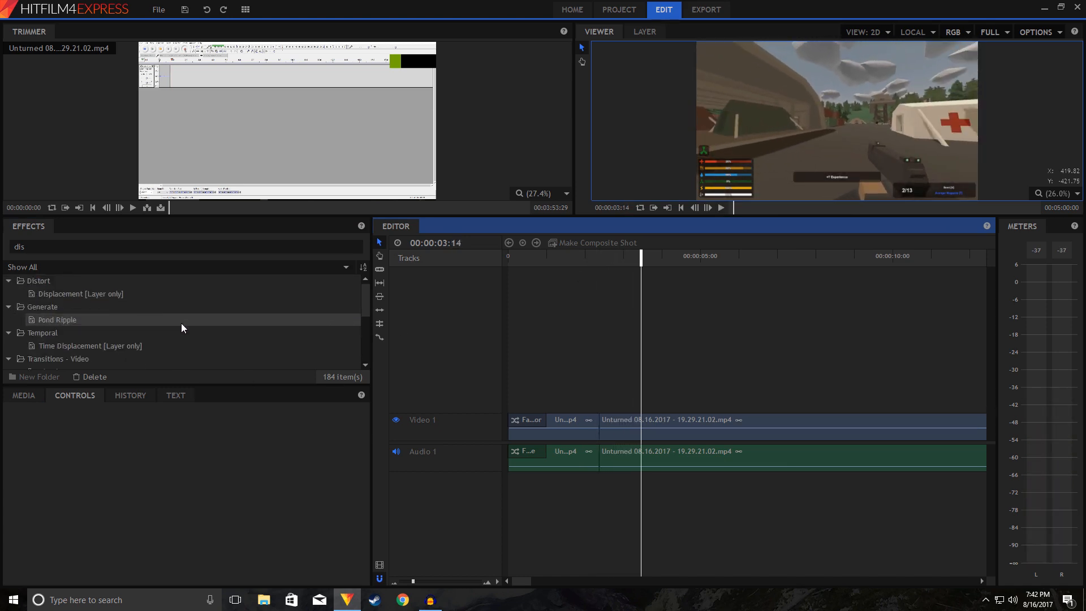
left_click(9, 280)
left_click(52, 251)
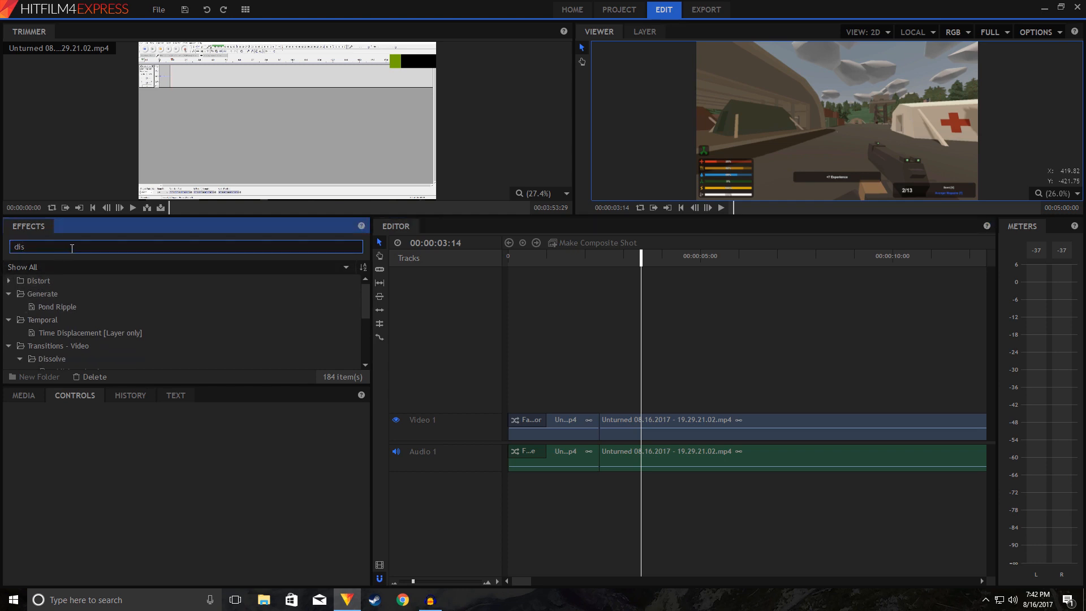
key("BackSpace")
key("BackSpace")
key("BackSpace")
type("dis")
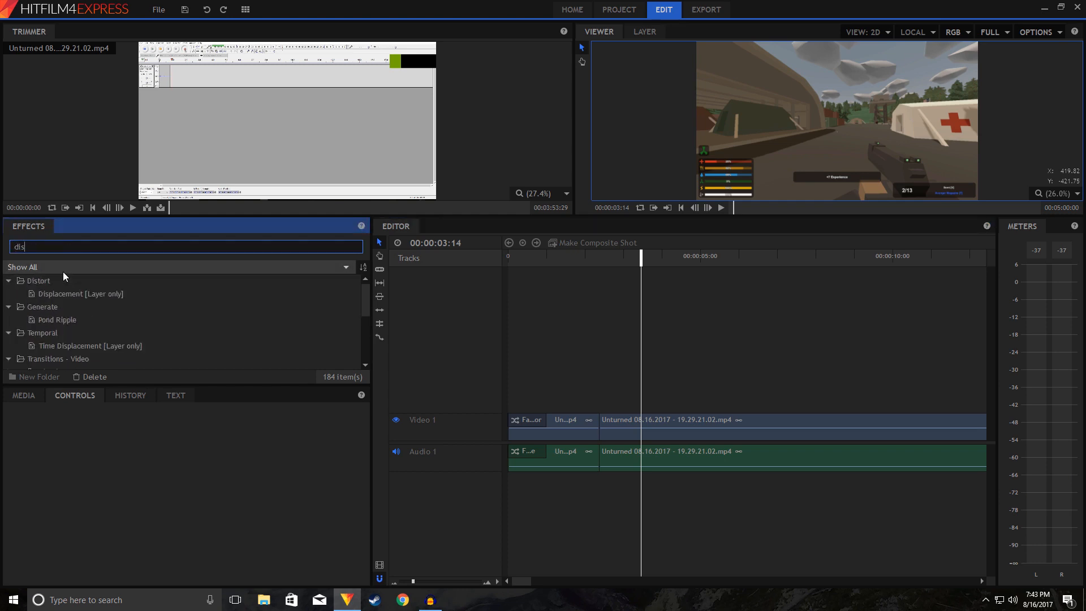
key("BackSpace")
key("BackSpace")
key("BackSpace")
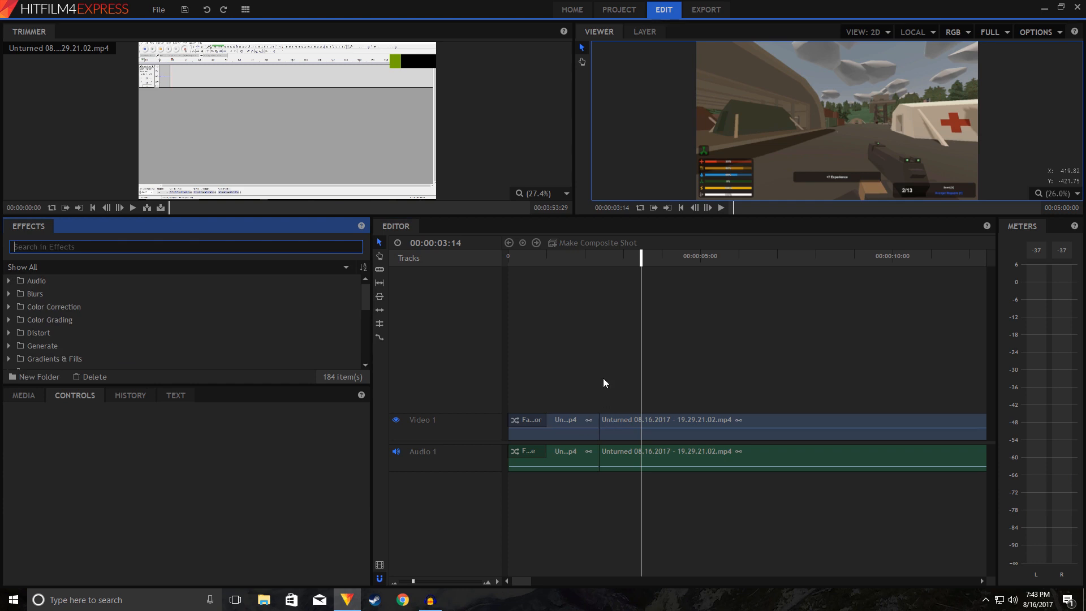
Step: Undo the removal of the short piece and the two slices to restore the single uncut video and audio clip
left_click(568, 353)
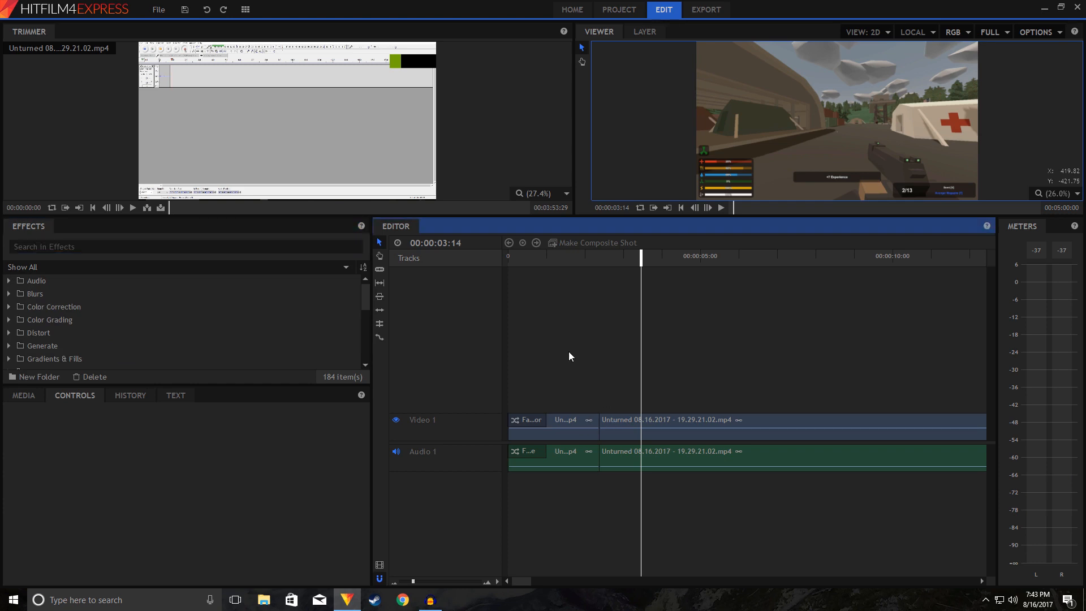
key("ctrl+shift+d")
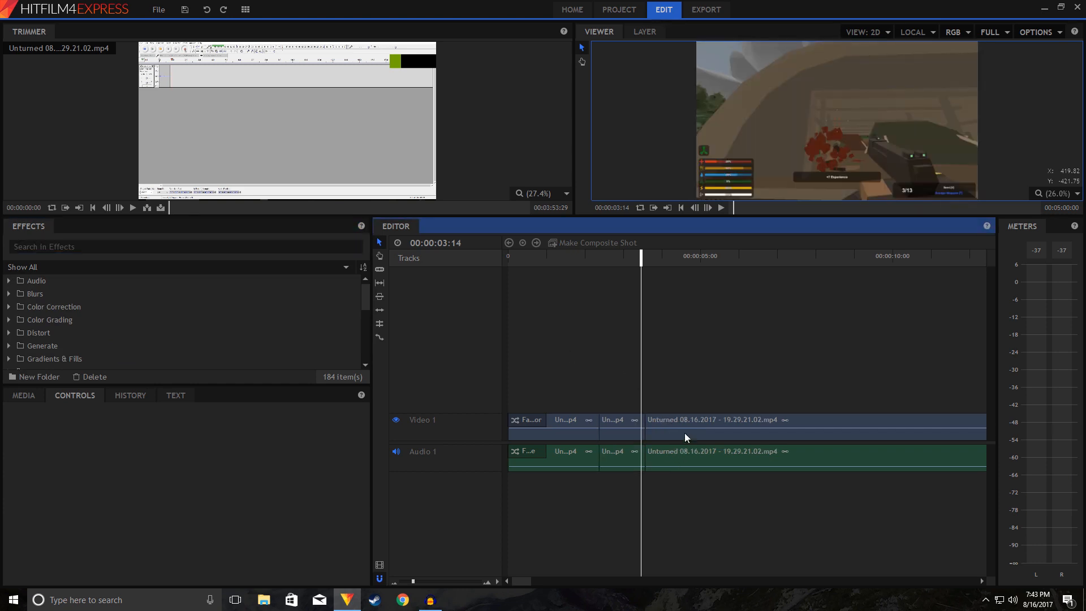
key("ctrl+z")
key("ctrl+z")
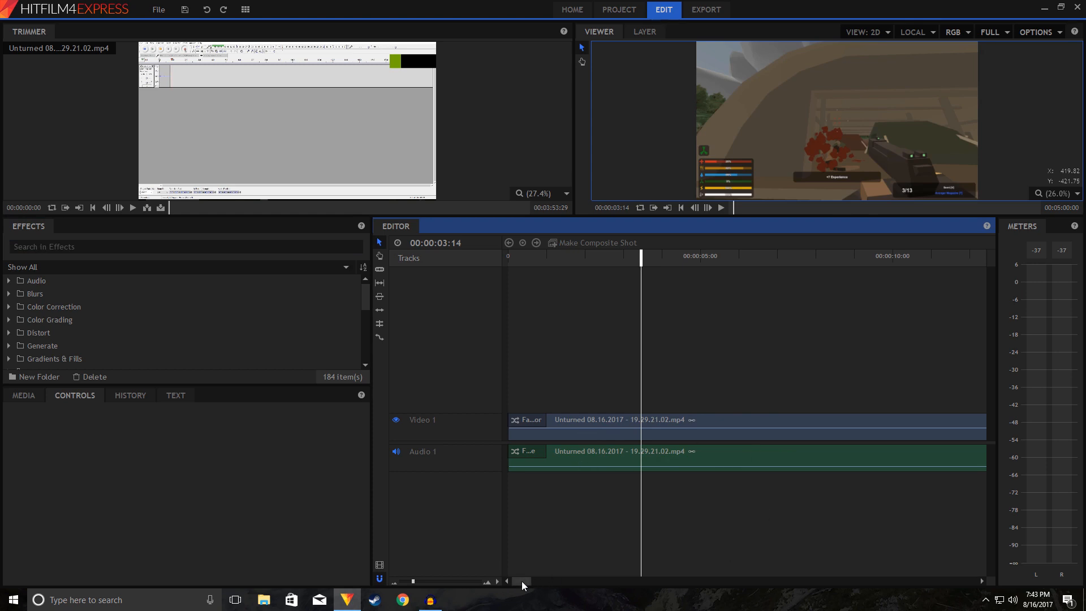
Step: Open the MP4 export settings for the Editor timeline
left_click_drag(520, 581, 407, 582)
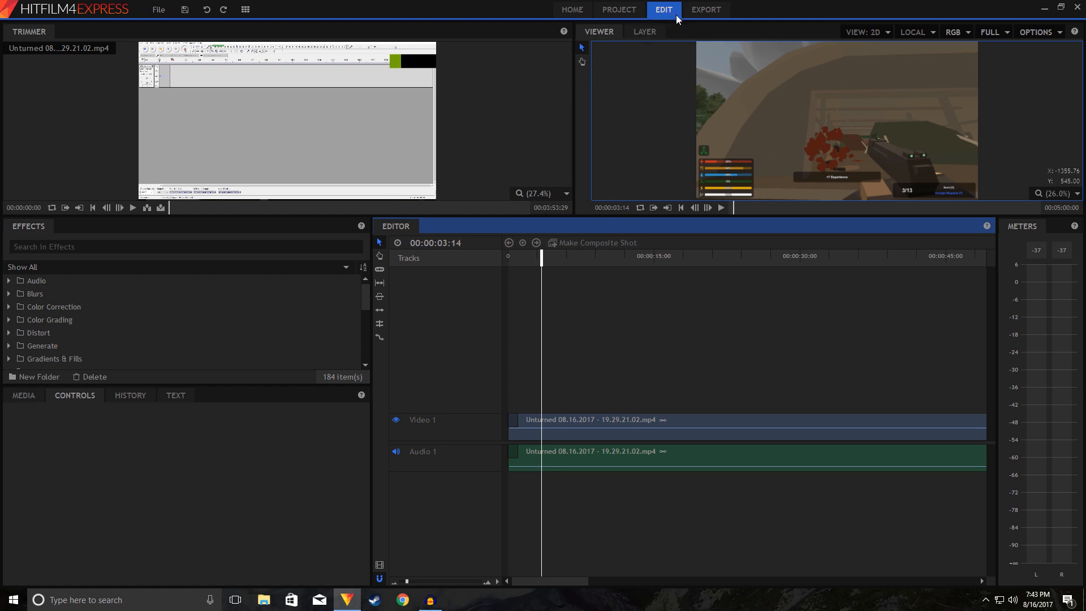
left_click(706, 17)
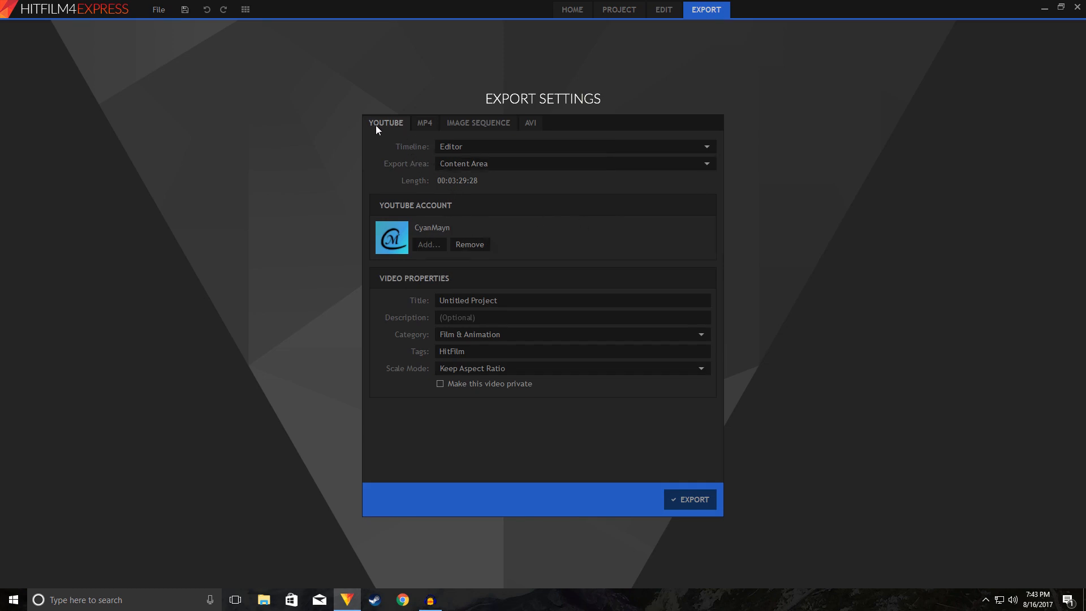
left_click(426, 123)
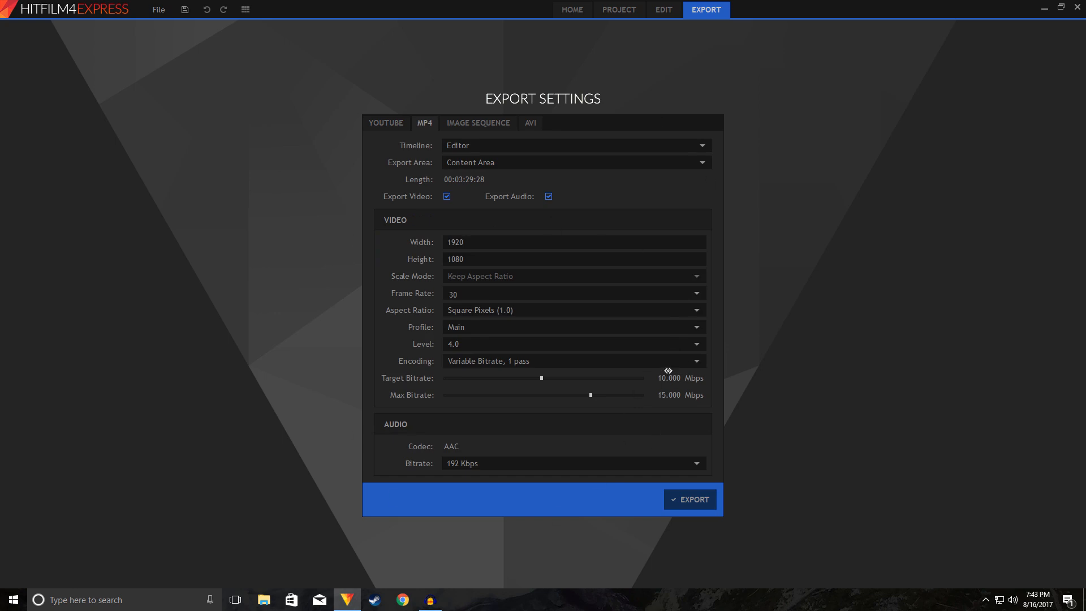
Step: Try the encoding levels 1.0, 2.2 and 5.1, and return the level to 4.0
left_click(700, 347)
left_click(628, 355)
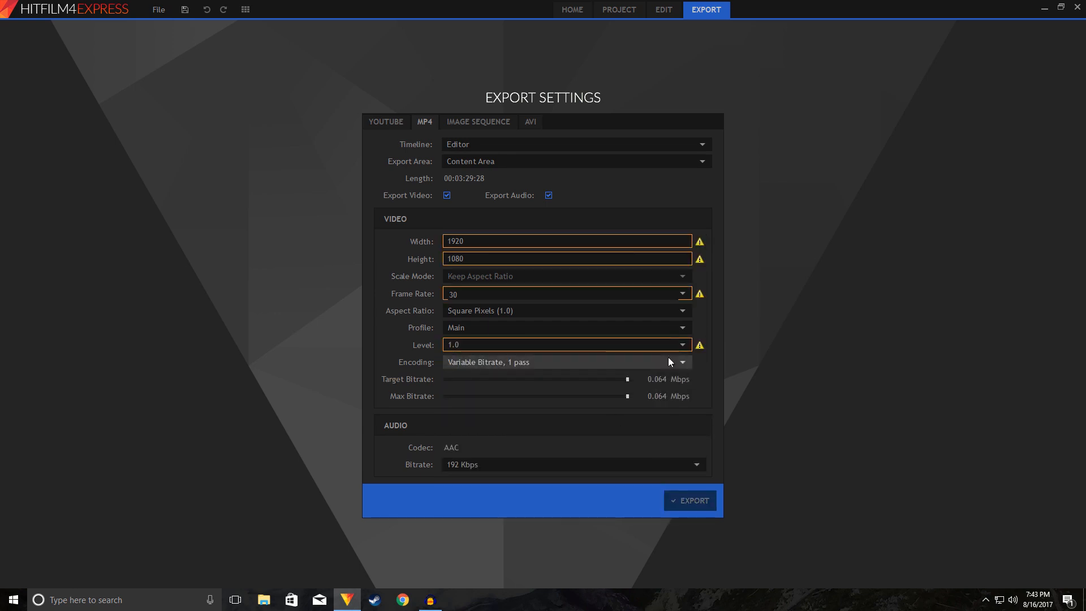
left_click(683, 345)
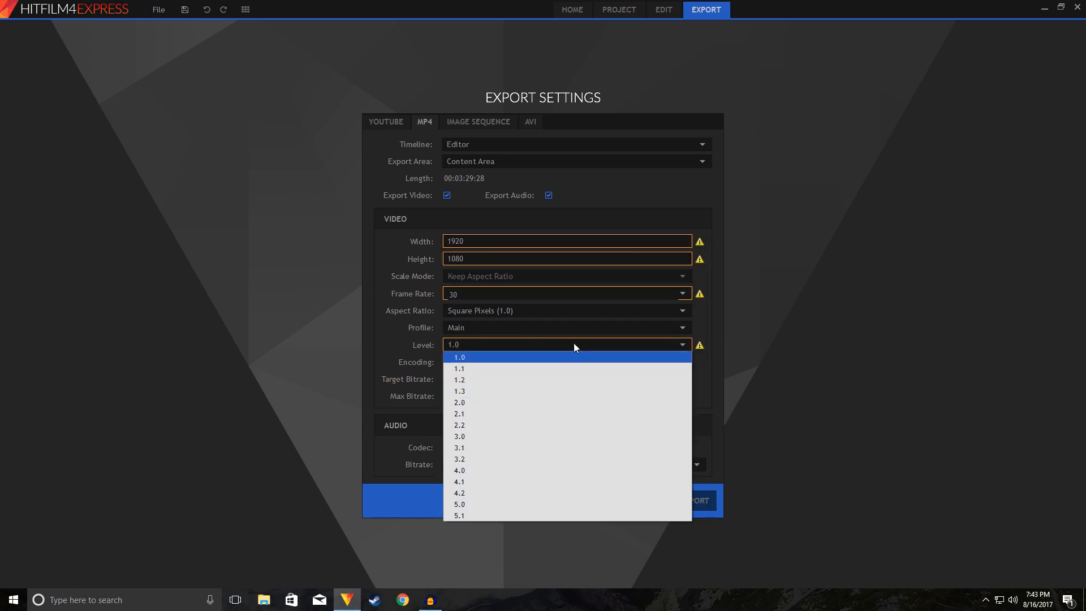
left_click(516, 424)
left_click(682, 350)
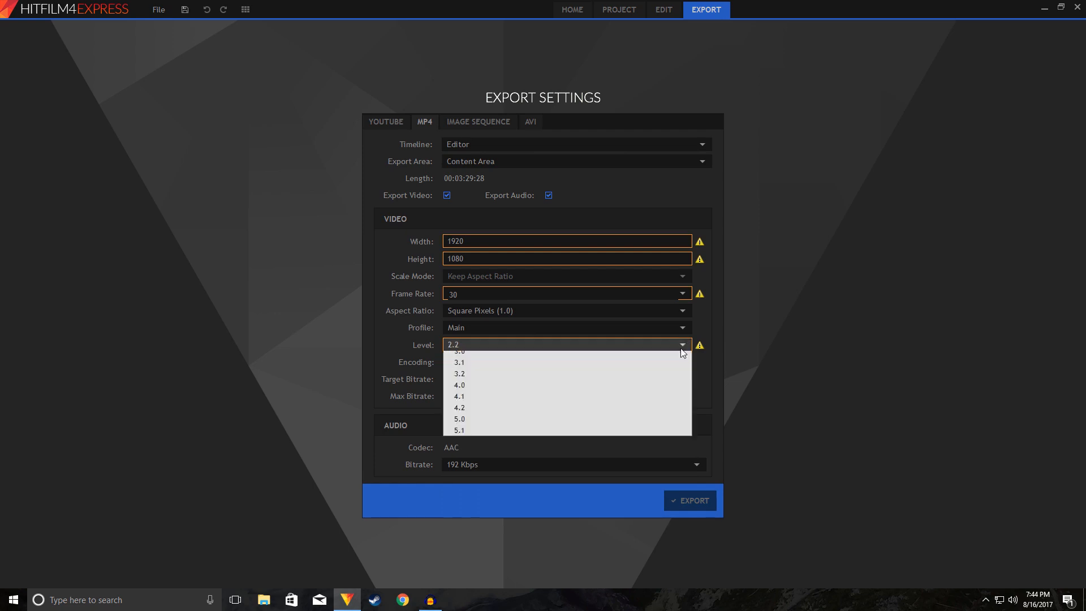
left_click(521, 515)
left_click(698, 346)
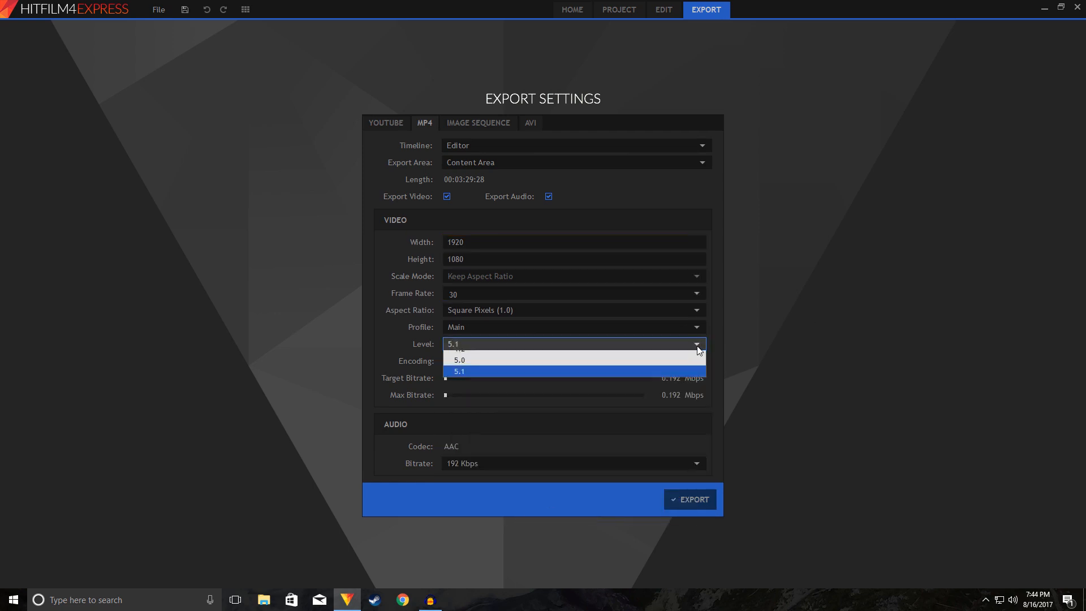
left_click(539, 469)
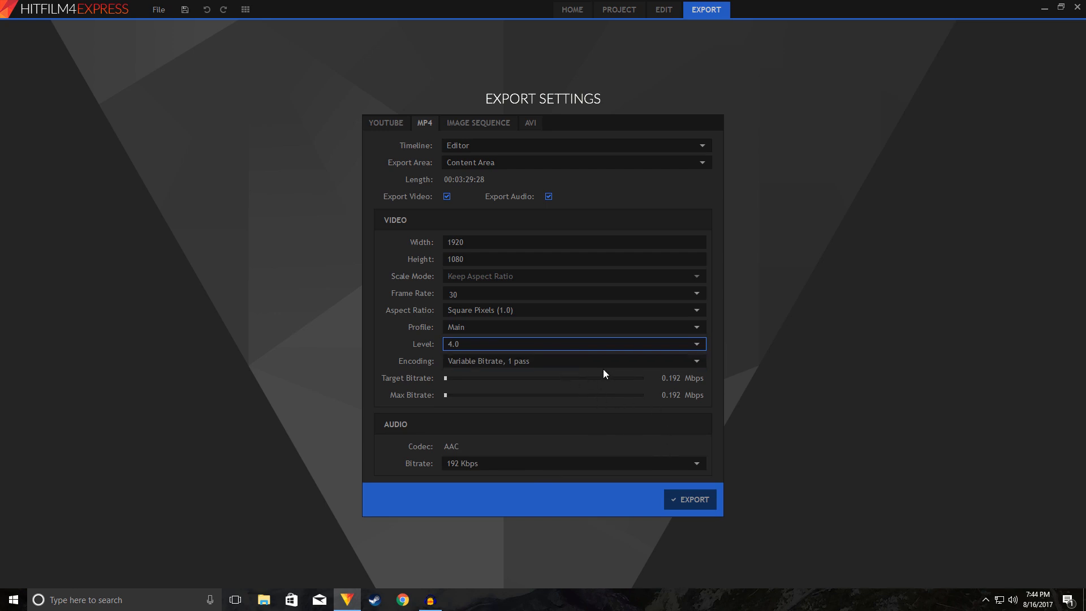
Step: Try the encoding level 5.0 and switch the level back to 4.0
left_click(667, 344)
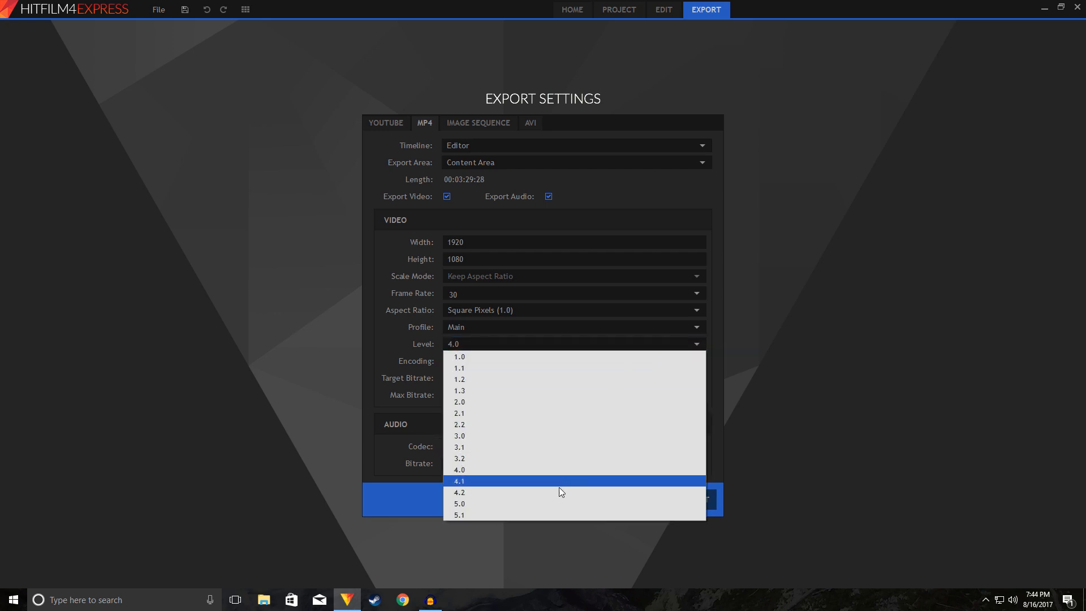
left_click(538, 504)
left_click(659, 345)
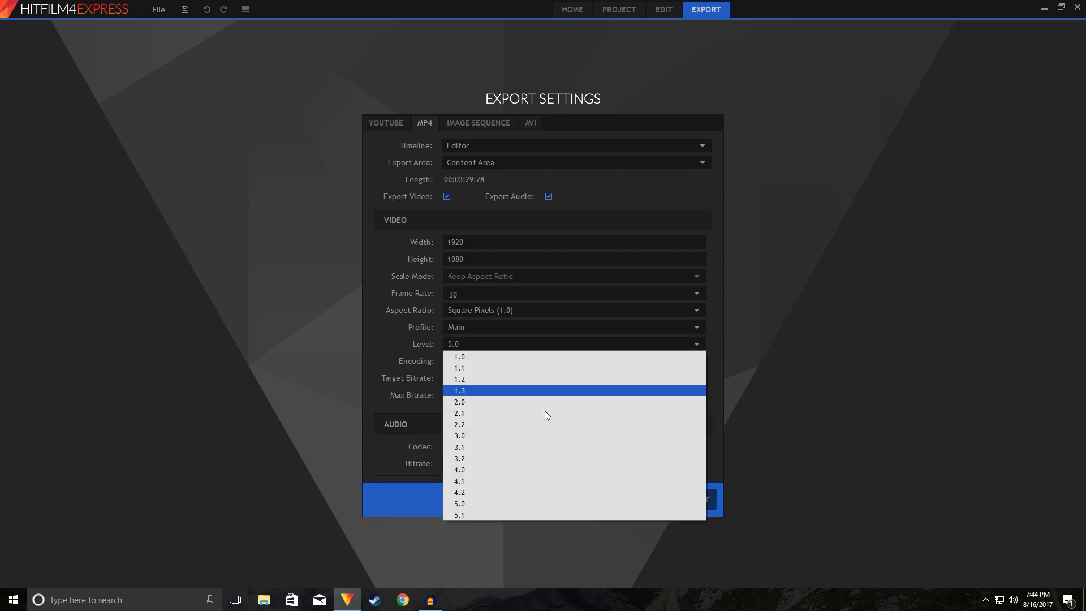
left_click(489, 470)
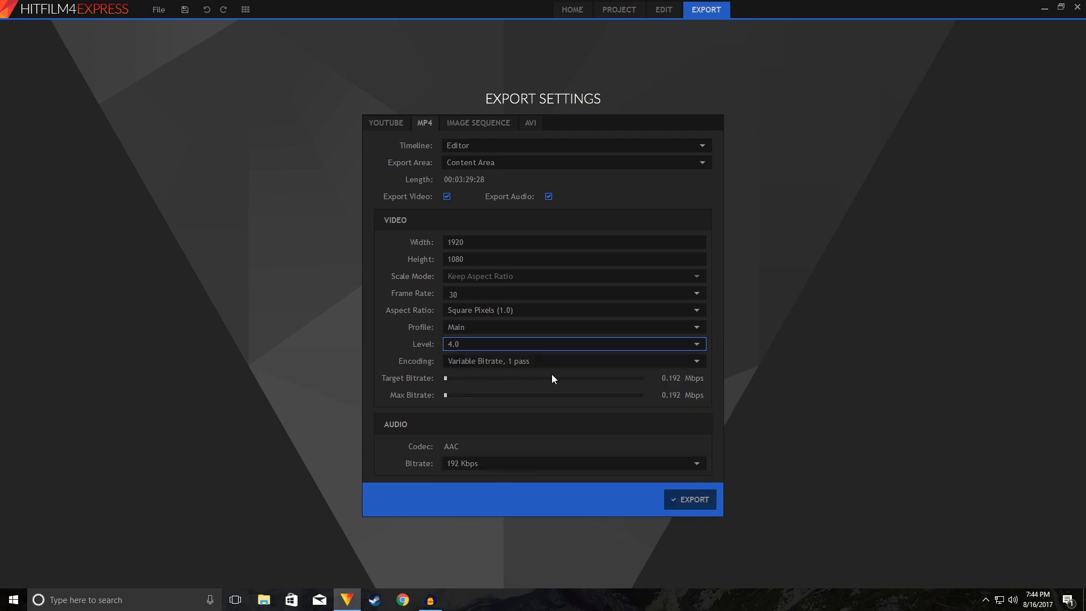
Step: Set the maximum bitrate to about 15.4 Mbps and the target bitrate to about 10.3 Mbps
left_click_drag(445, 395, 600, 394)
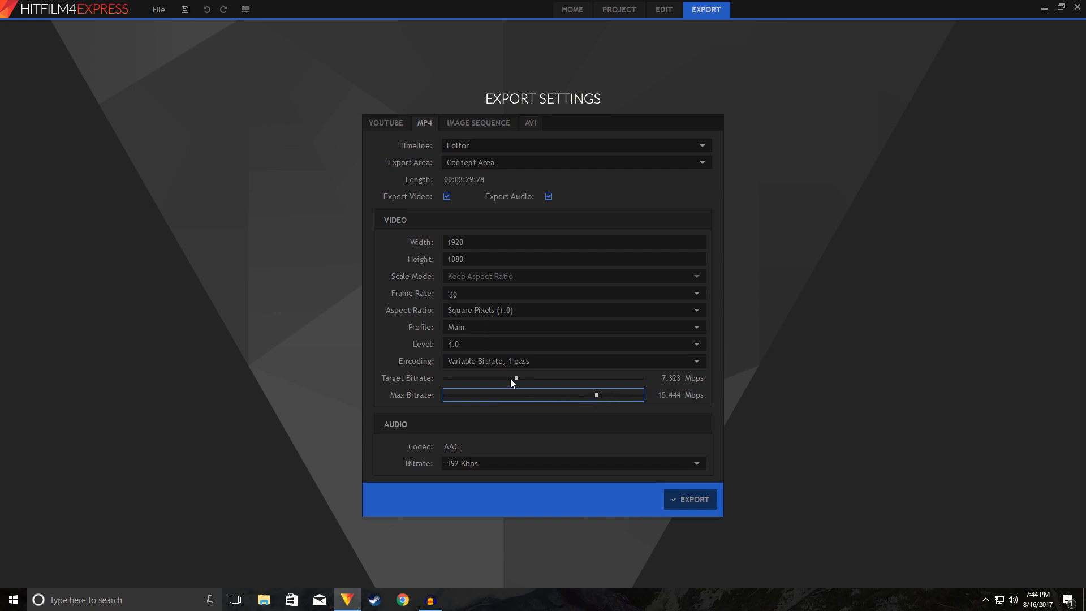
left_click_drag(511, 378, 545, 382)
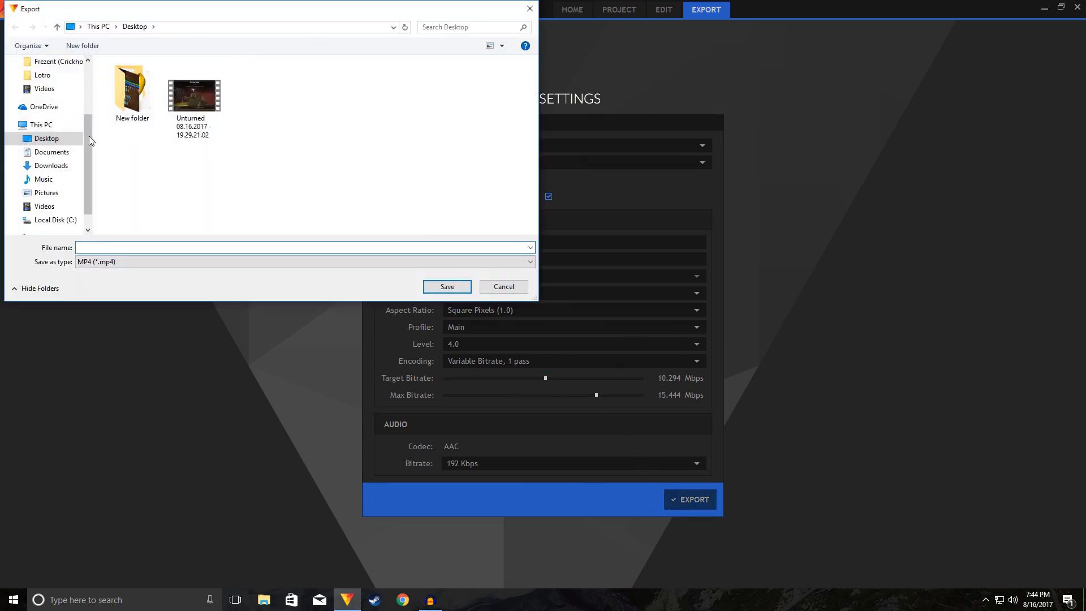
Step: Export the video to the Desktop as an MP4 named test and dismiss the completion notice
mouse_move(86, 143)
left_mouse_down()
mouse_move(85, 113)
mouse_move(81, 135)
left_mouse_up()
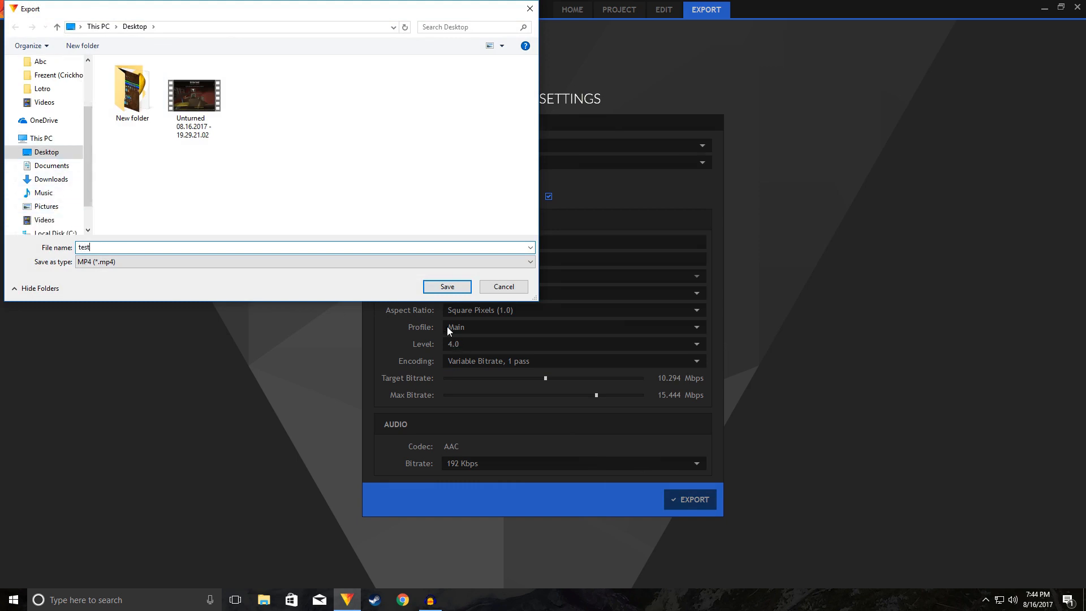
left_click(460, 287)
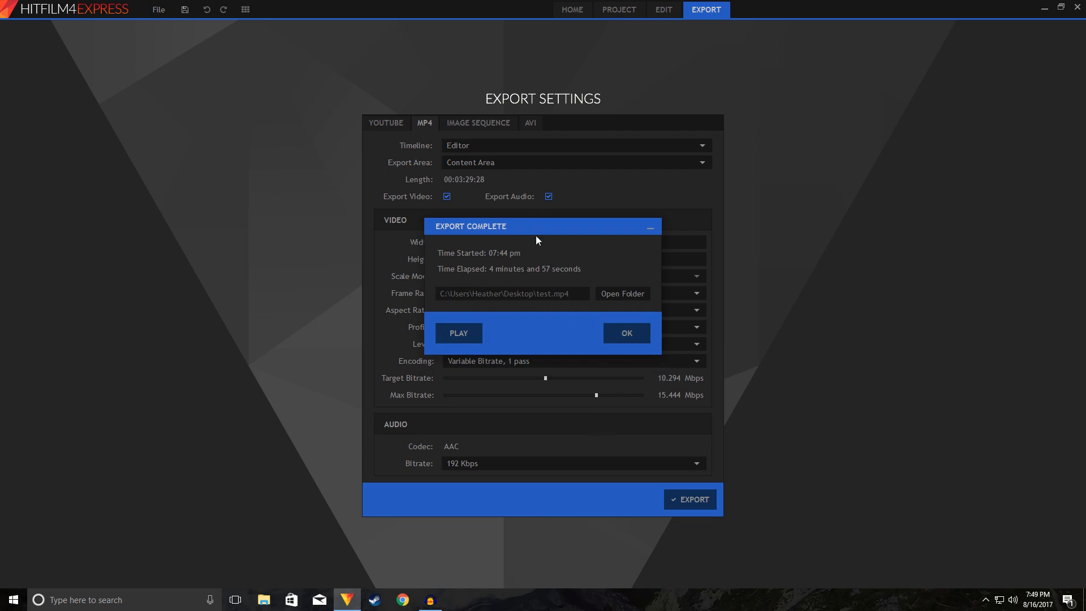
left_click_drag(528, 225, 562, 214)
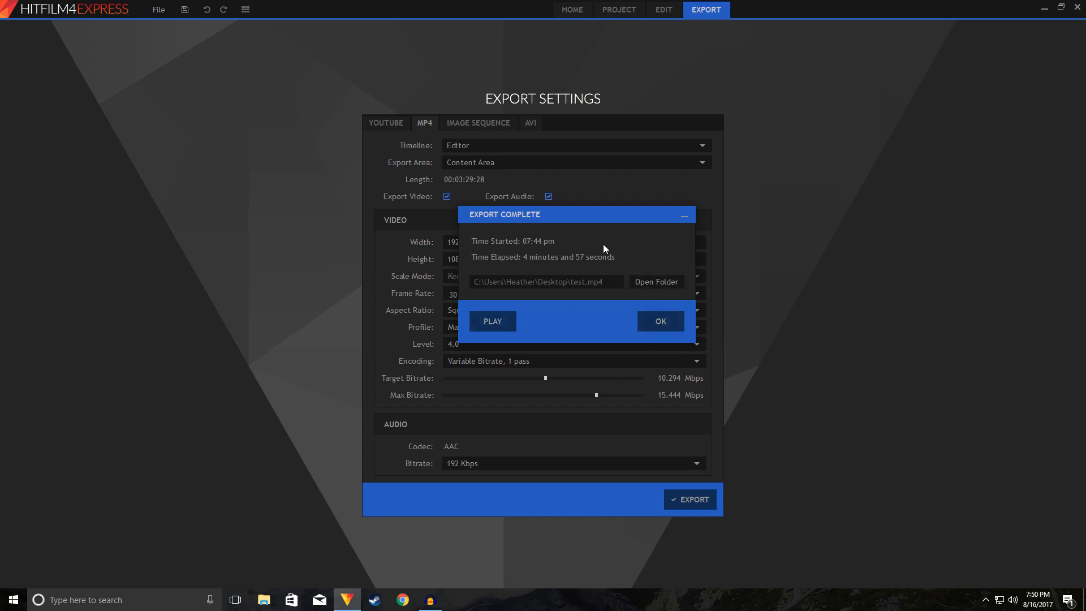
left_click(642, 320)
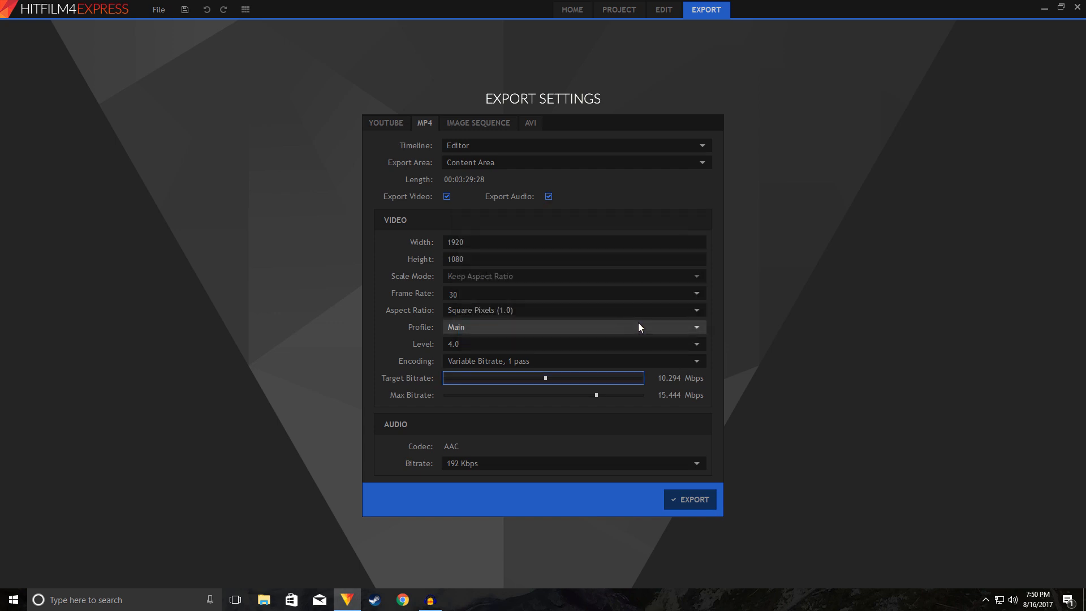
Step: Switch to the Windows desktop and move the exported test video just above the original Unturned recording
left_click(1044, 8)
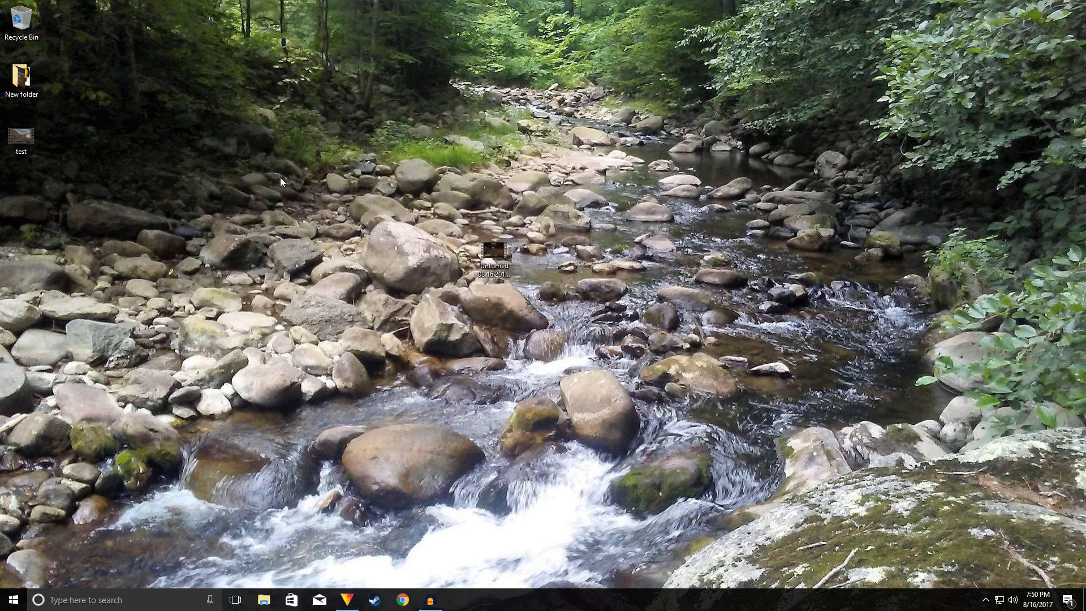
left_click_drag(21, 139, 505, 206)
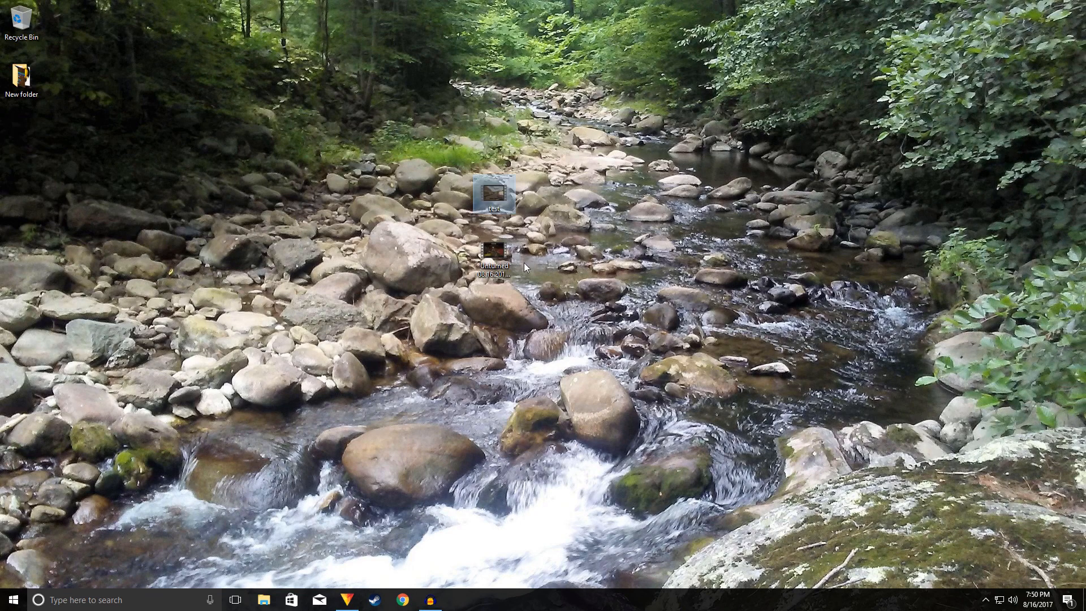
Step: Play the first seconds of the exported test video full screen, pause it and minimise the player
double_click(502, 203)
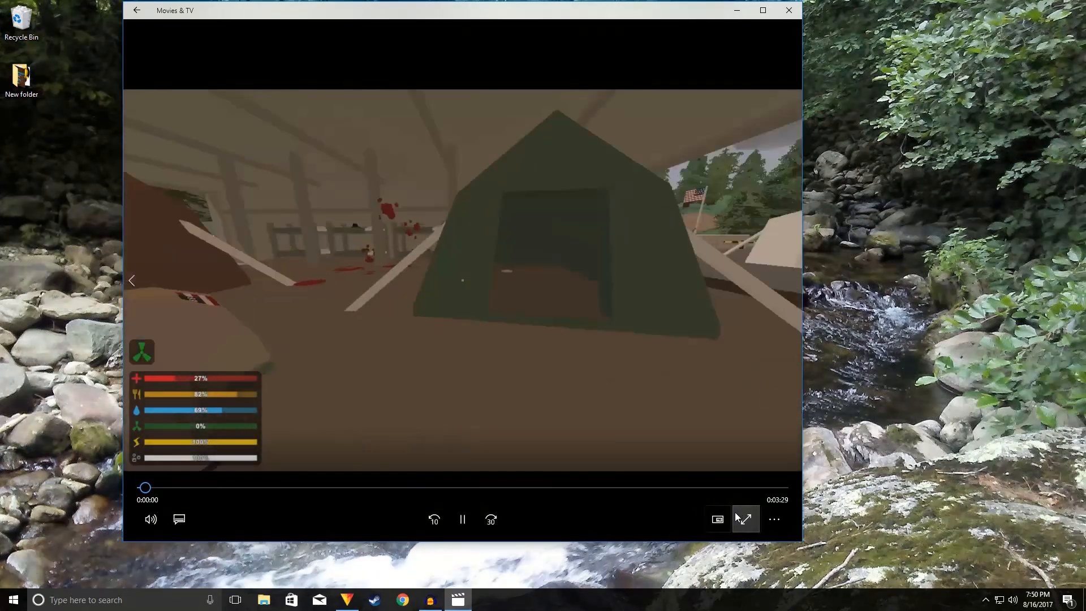
left_click(736, 516)
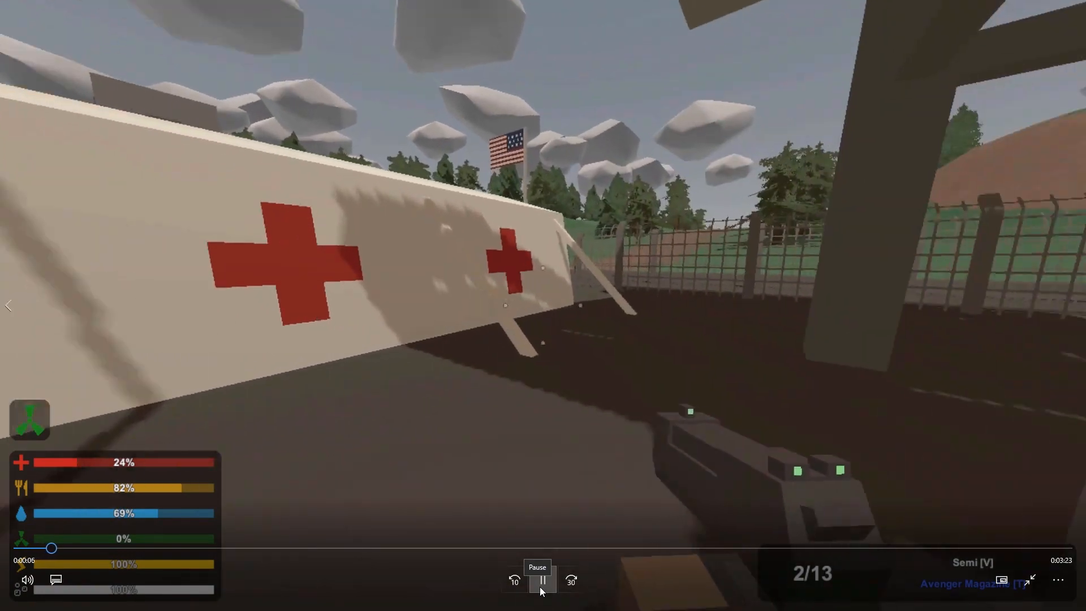
left_click(541, 587)
left_click(1030, 580)
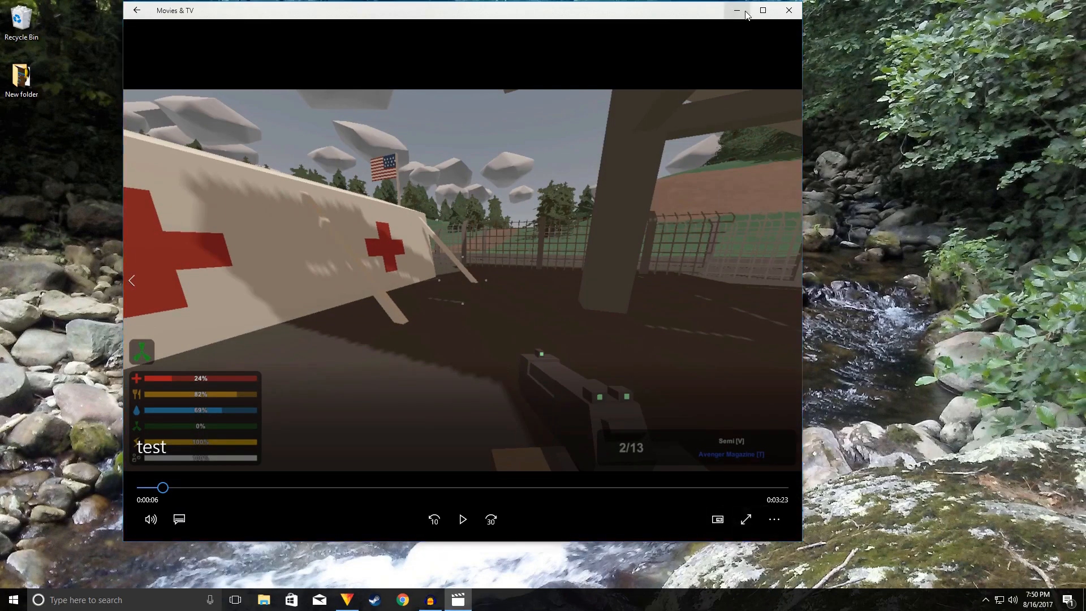
left_click(735, 12)
Step: Play the original Unturned recording full screen from about 0:31 to compare its quality, and close the player
double_click(494, 251)
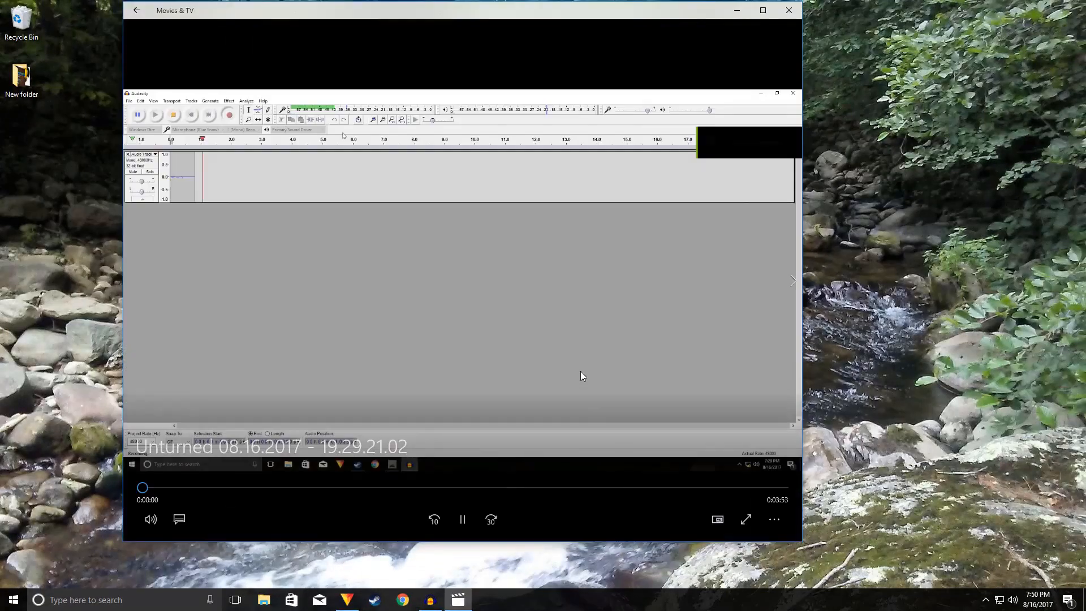
left_click(747, 518)
left_click(209, 550)
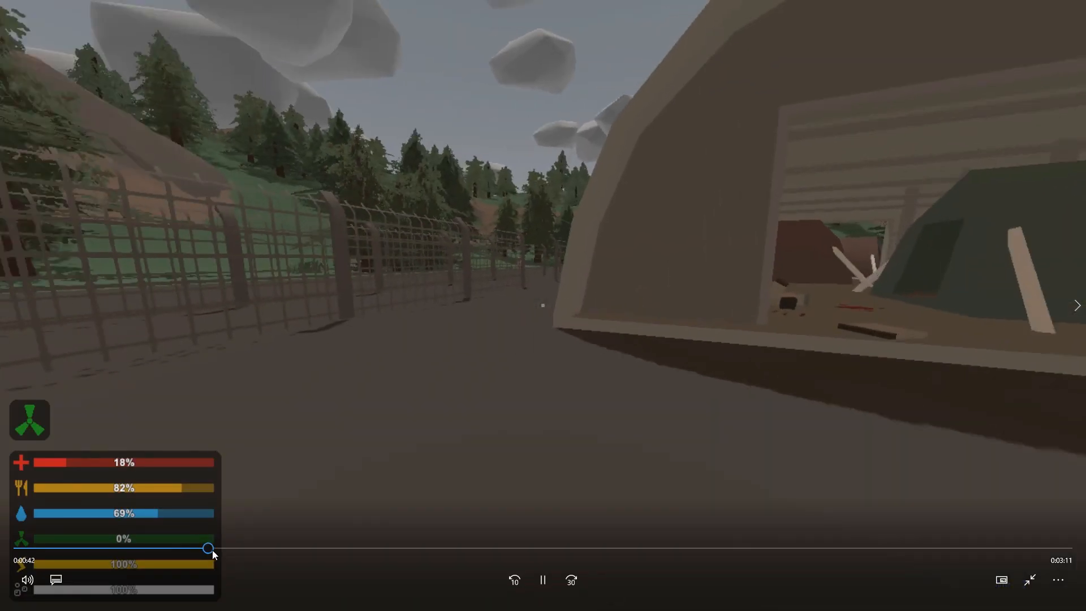
left_click_drag(213, 550, 158, 549)
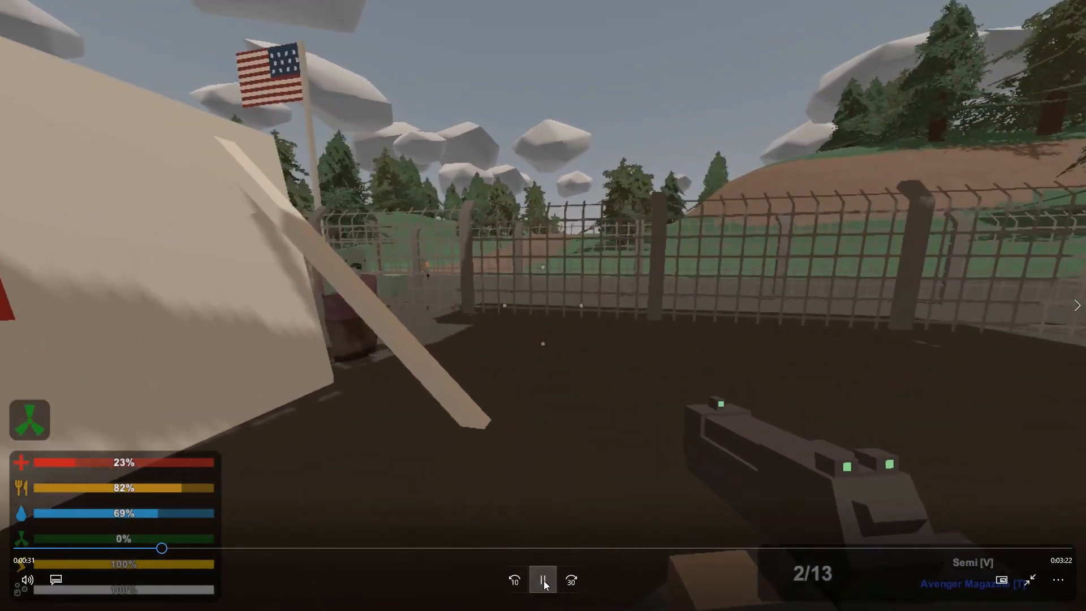
left_click(543, 579)
left_click(1029, 580)
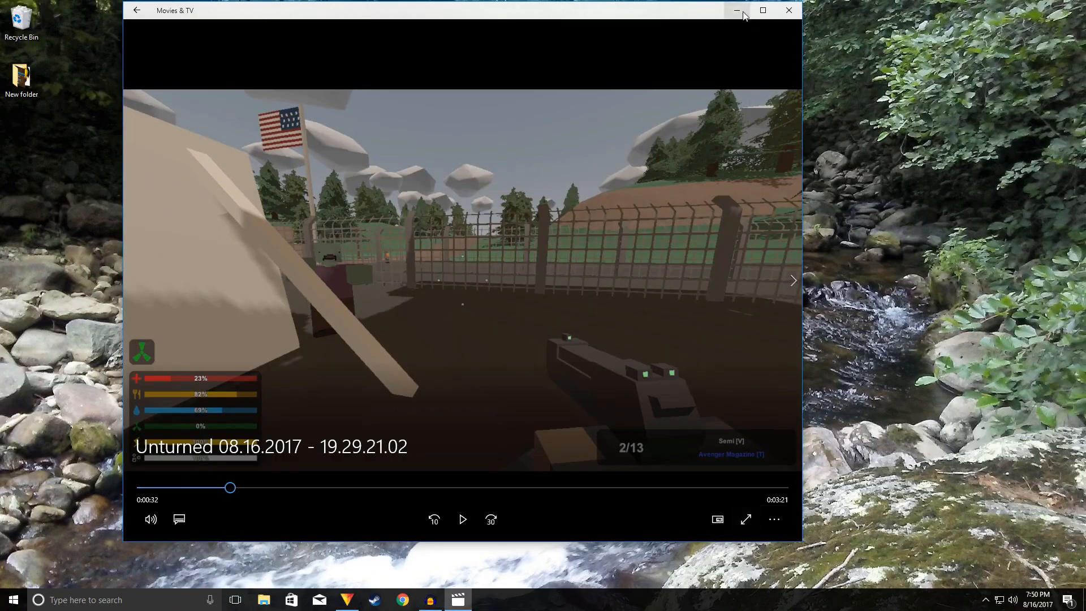
left_click(789, 10)
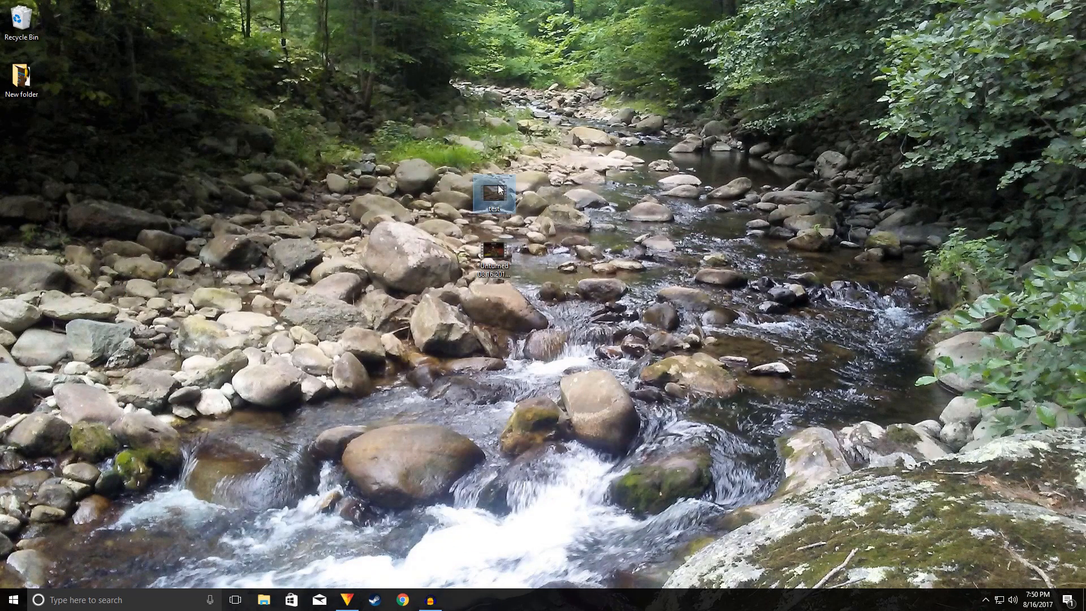
Step: Replay the start of the exported test video full screen for comparison and close the player
double_click(498, 189)
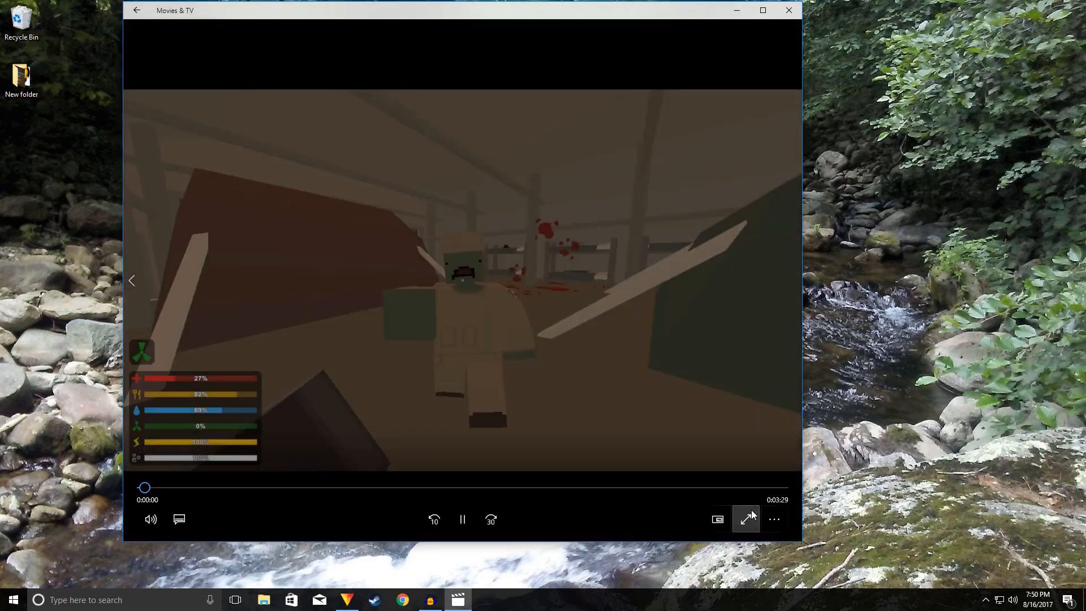
left_click(745, 519)
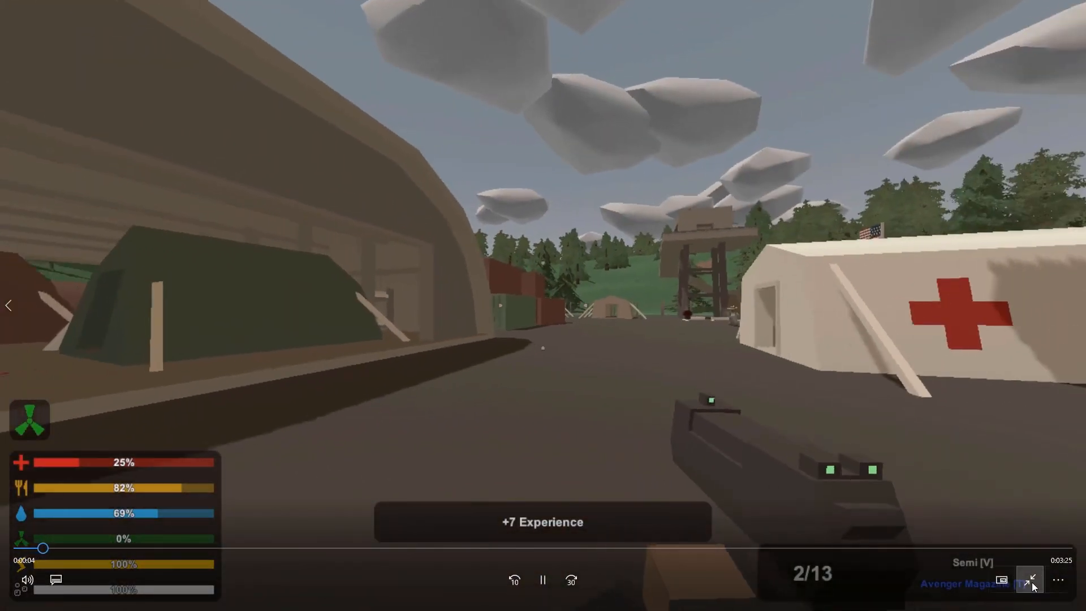
left_click(1030, 580)
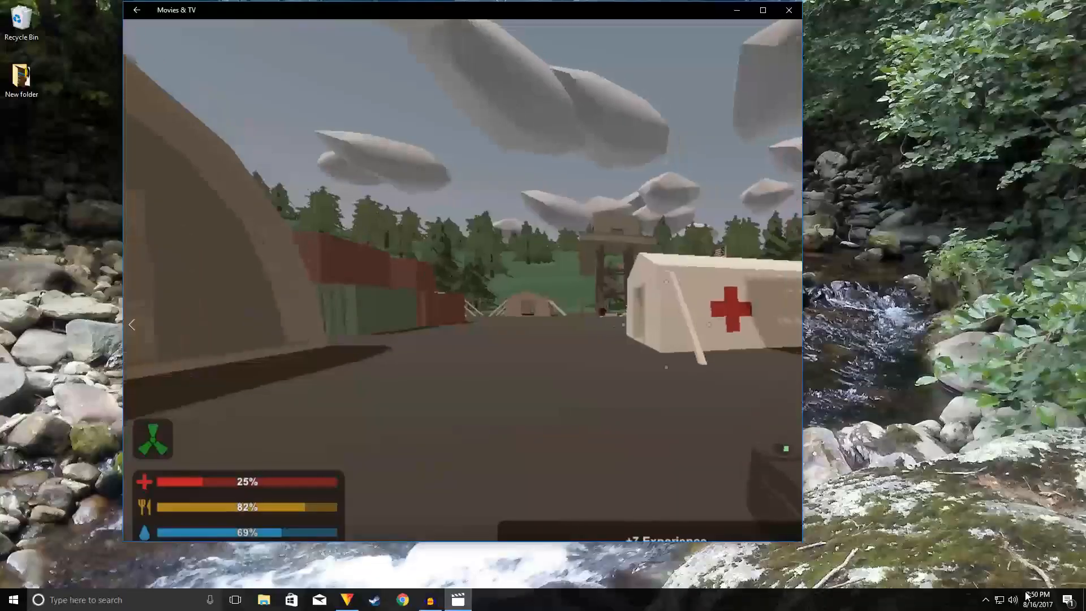
left_click(789, 9)
Step: Try to delete the test video and the original Unturned recording from the desktop
left_click_drag(560, 125, 470, 279)
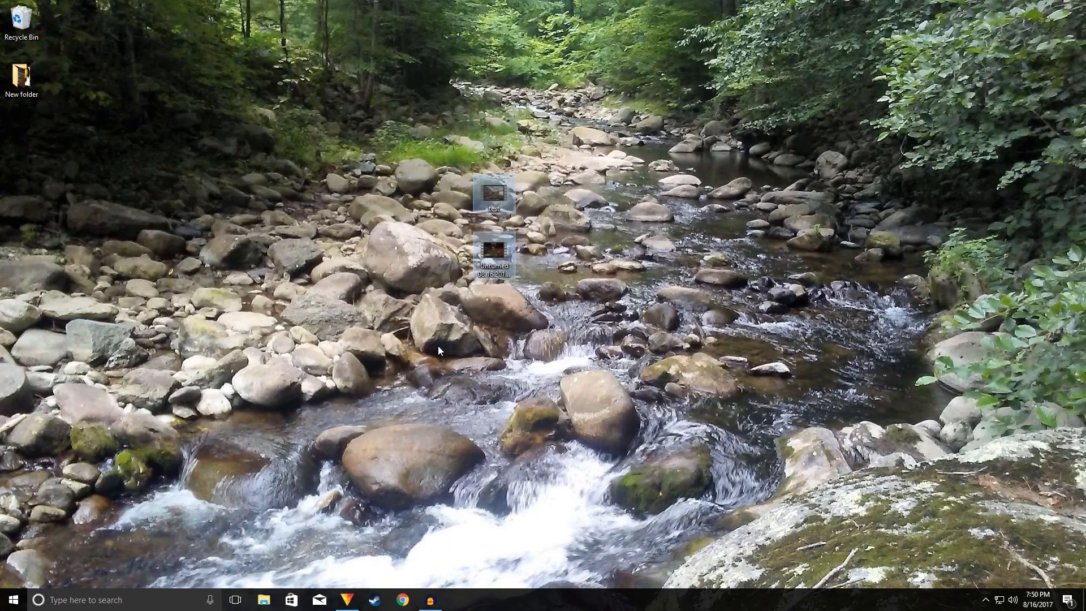
key("Delete")
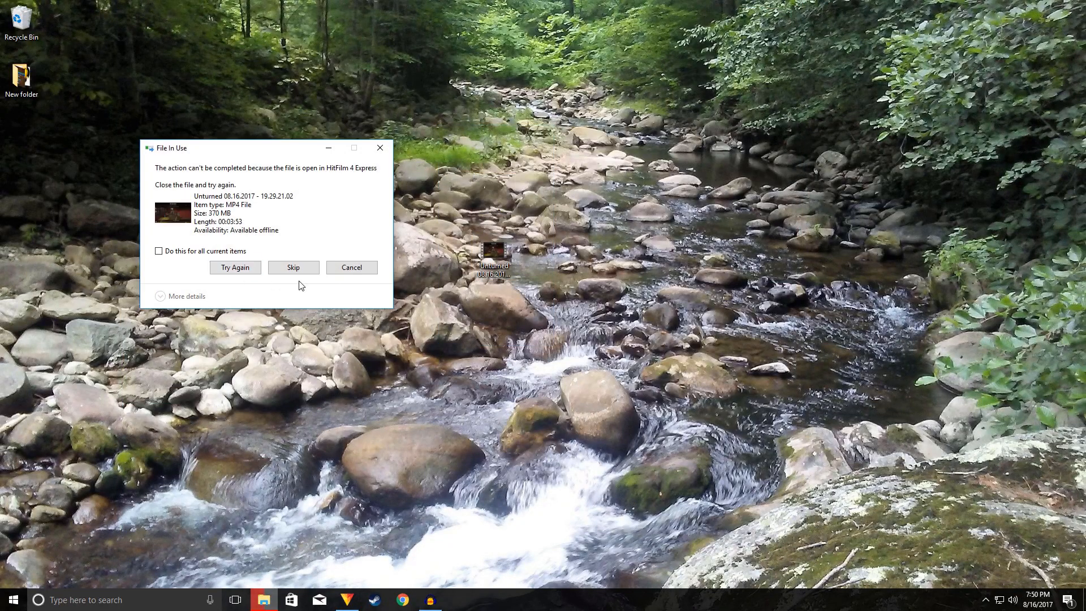
left_click(380, 147)
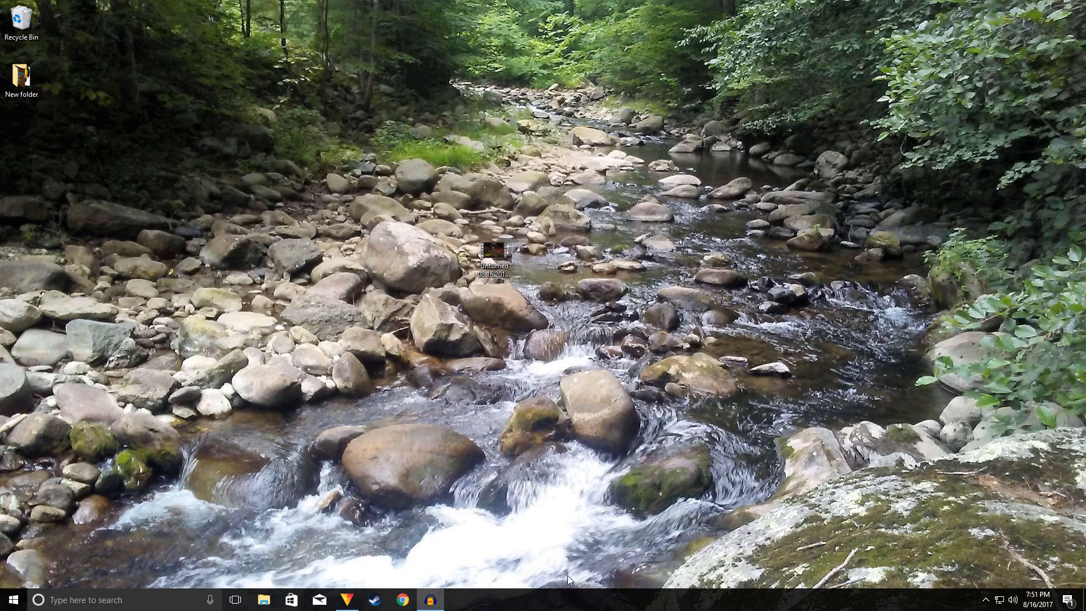
left_click_drag(568, 201, 471, 282)
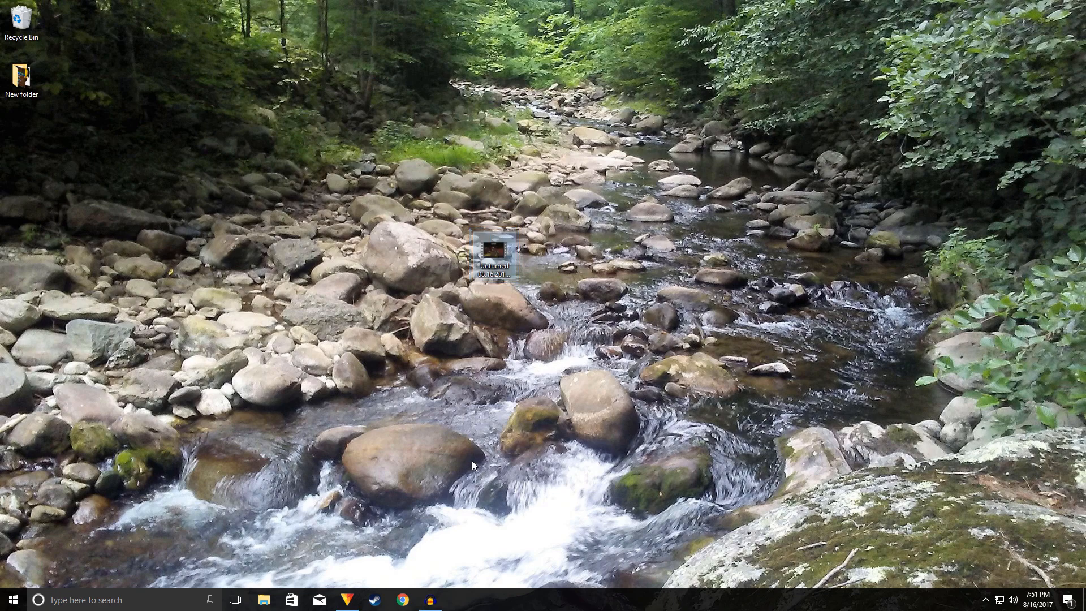